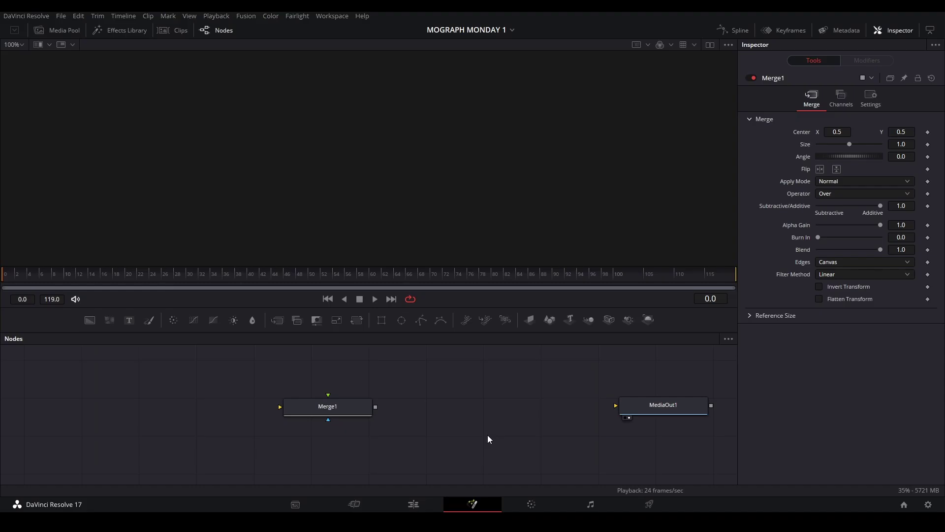
Delete the existing Merge1 node and connect a new Background node to MediaOut1
{"action": "left_click_drag", "start_coordinate": [430, 365], "coordinate": [300, 422]}
{"action": "key", "text": "Delete"}
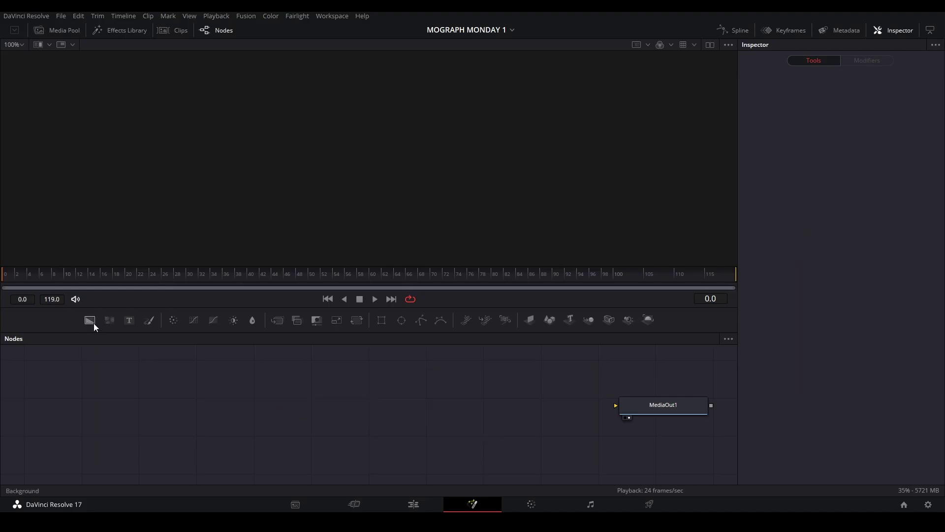
{"action": "left_click_drag", "start_coordinate": [94, 323], "coordinate": [533, 405]}
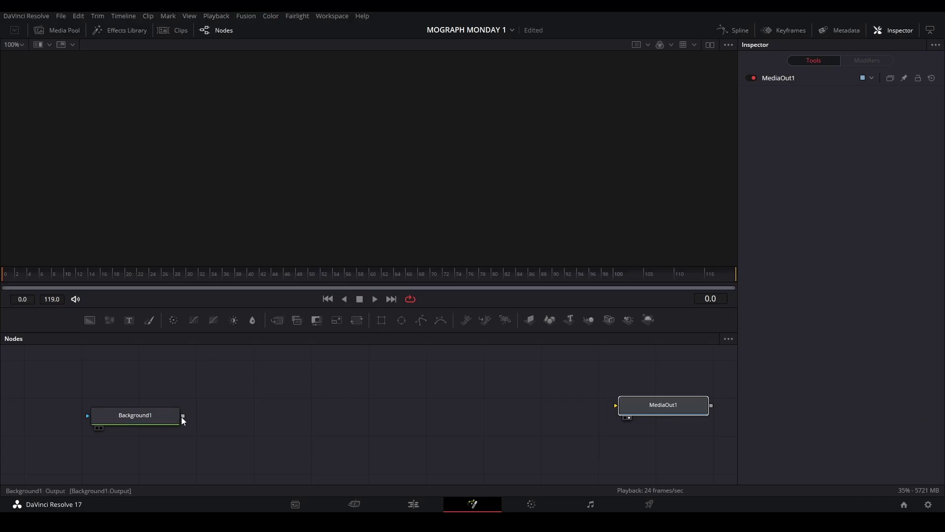
{"action": "left_click_drag", "start_coordinate": [183, 416], "coordinate": [615, 405]}
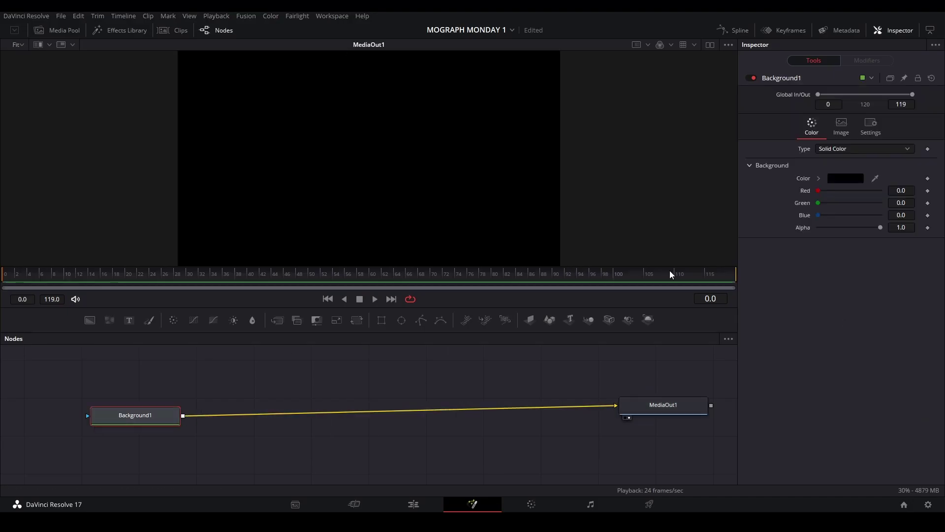
Set the background's alpha to 0 and insert a Merge node between Background1 and MediaOut1
{"action": "left_click_drag", "start_coordinate": [880, 228], "coordinate": [815, 228]}
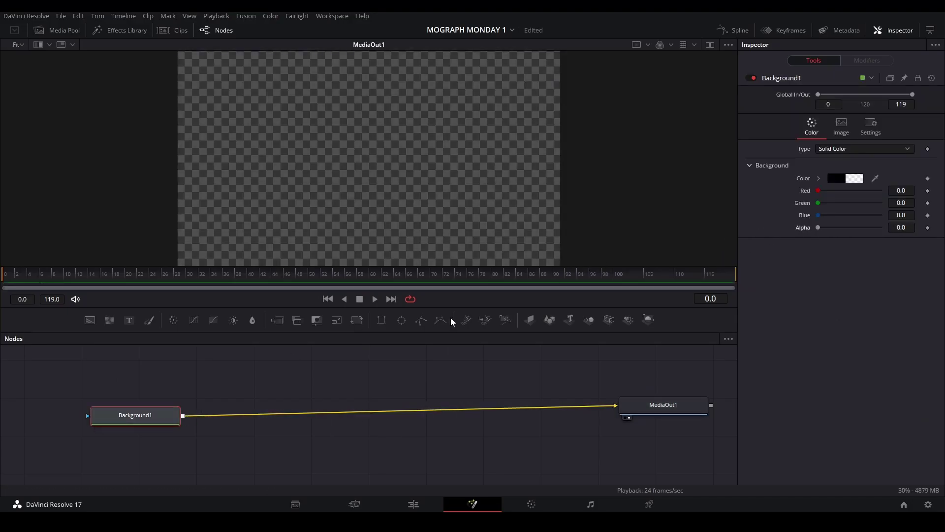
{"action": "left_click_drag", "start_coordinate": [463, 401], "coordinate": [419, 423]}
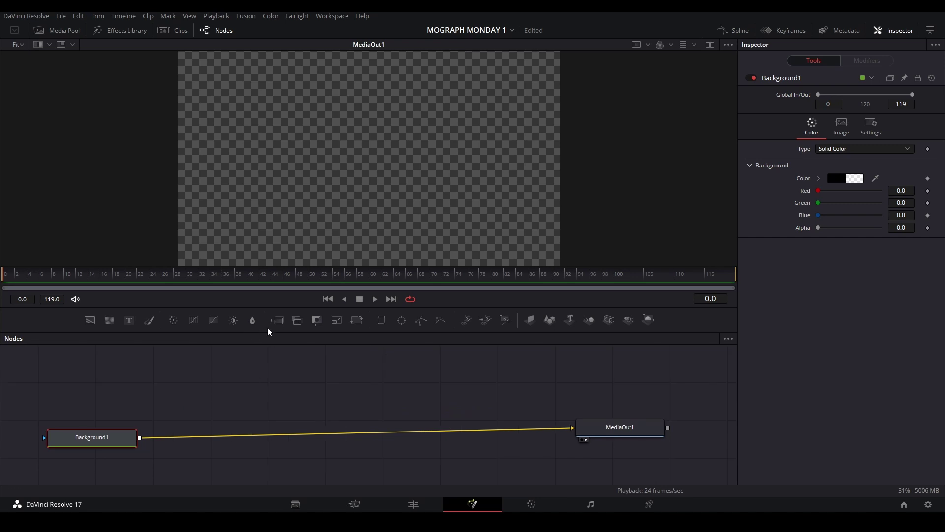
{"action": "left_click_drag", "start_coordinate": [277, 321], "coordinate": [281, 435]}
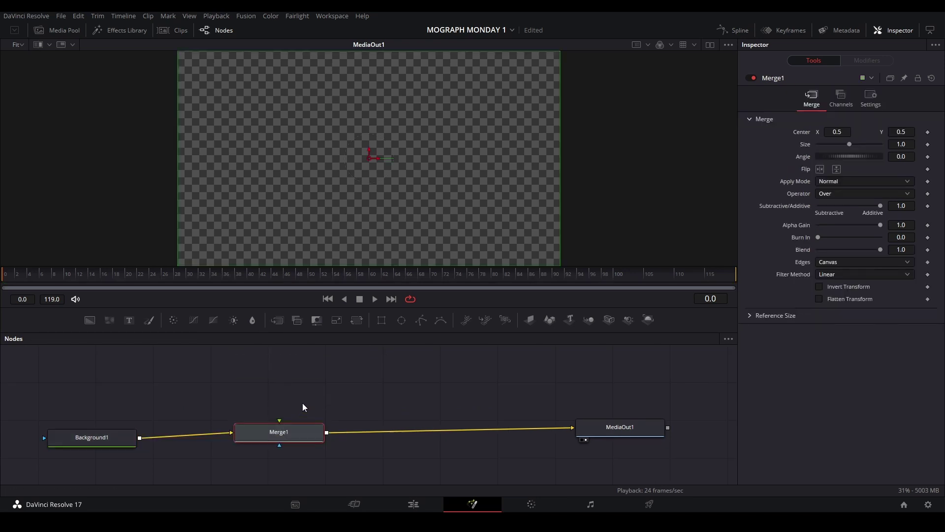
Add an sEllipse node feeding an sRender node, and connect sRender1 to Merge1's foreground input
{"action": "left_click_drag", "start_coordinate": [321, 403], "coordinate": [344, 409]}
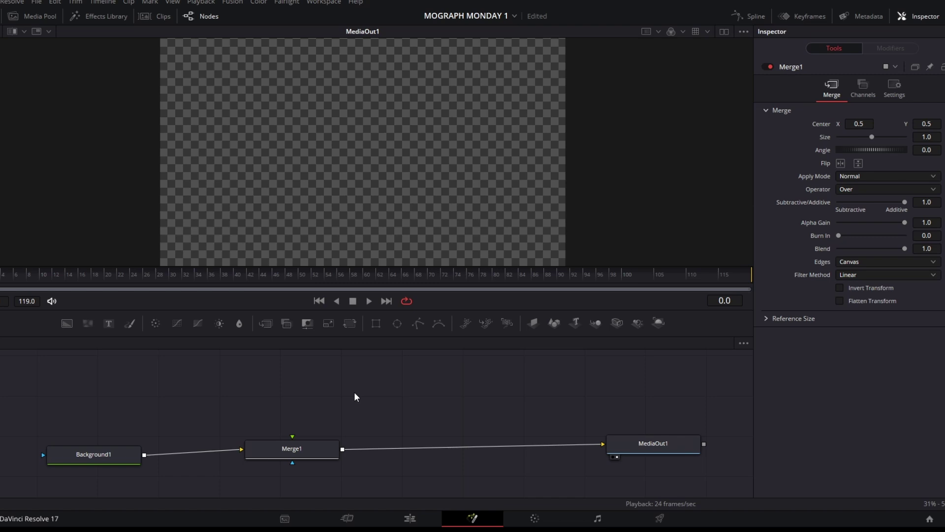
{"action": "key", "text": "shift+space"}
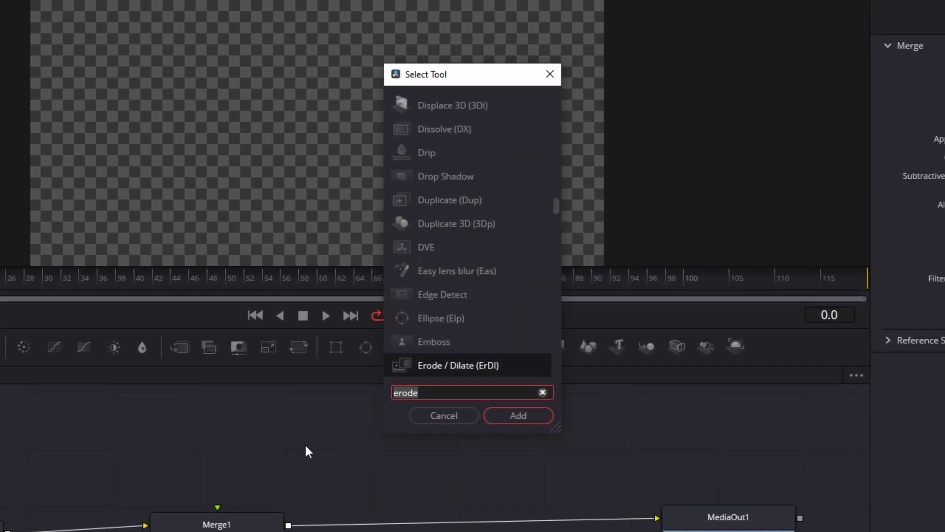
{"action": "type", "text": "sell"}
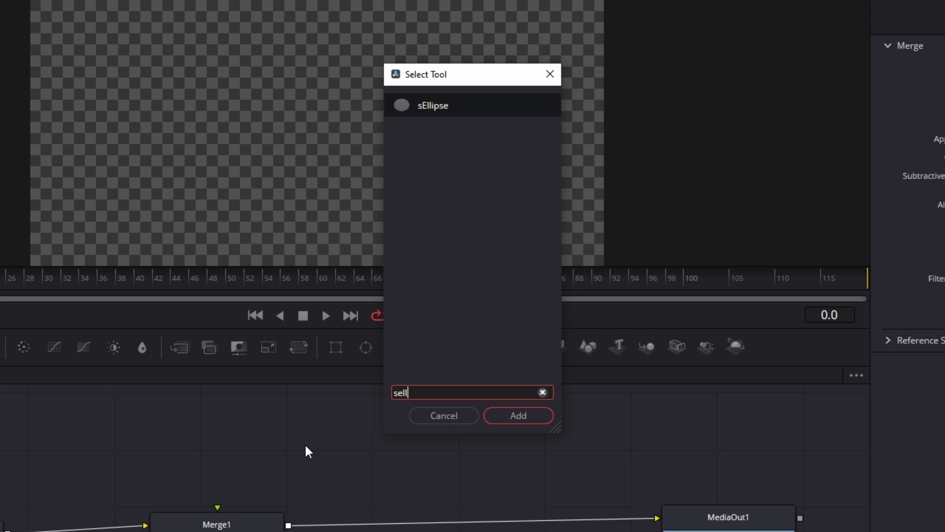
{"action": "key", "text": "Return"}
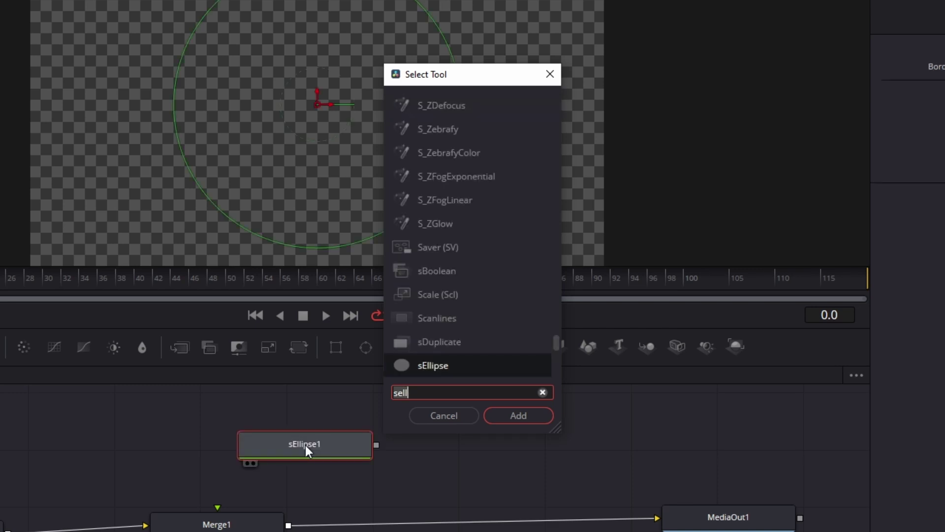
{"action": "type", "text": "sren"}
{"action": "key", "text": "Return"}
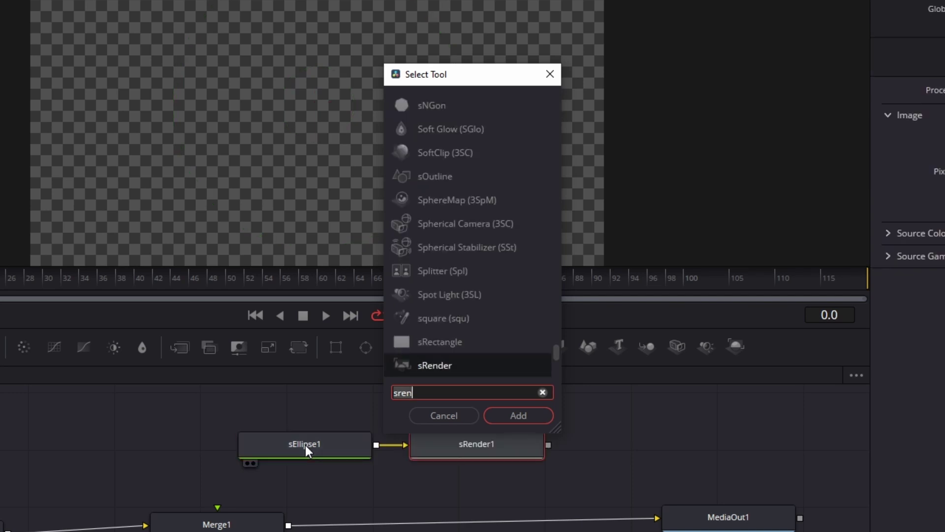
{"action": "left_click", "coordinate": [444, 416]}
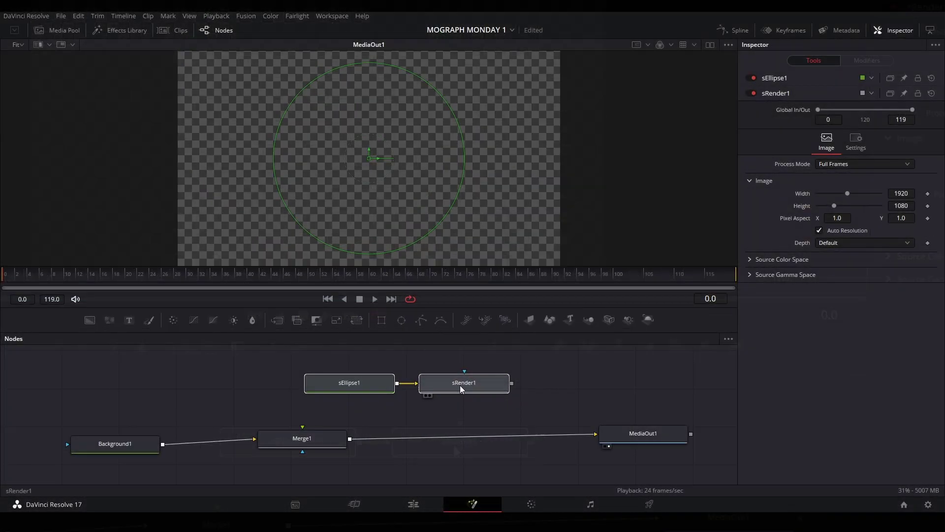
{"action": "left_click_drag", "start_coordinate": [355, 373], "coordinate": [303, 430]}
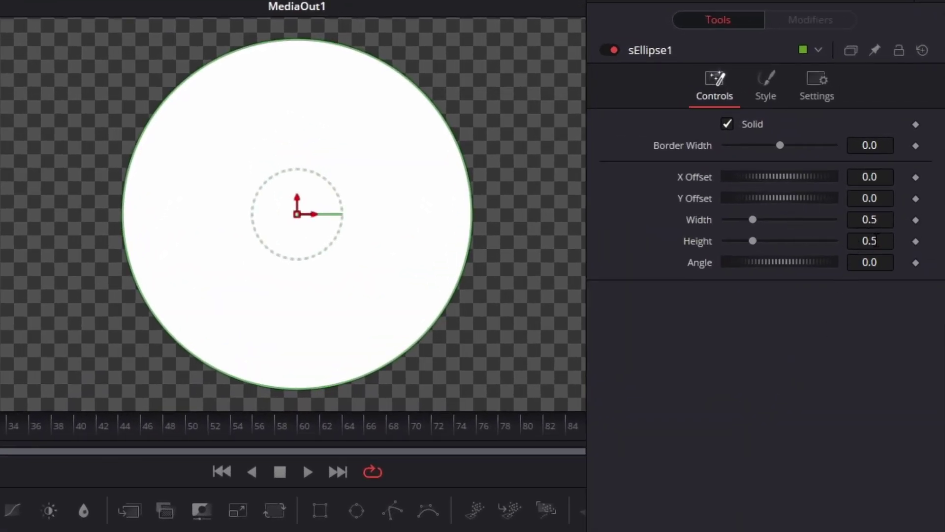
Link the ellipse's Height to its Width with an expression so both change together
{"action": "left_click", "coordinate": [877, 240]}
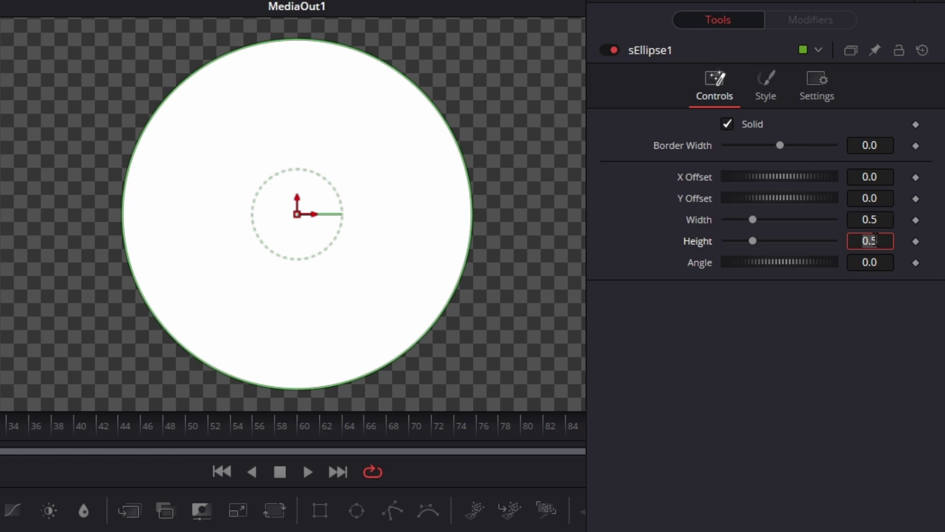
{"action": "type", "text": "0"}
{"action": "key", "text": "Return"}
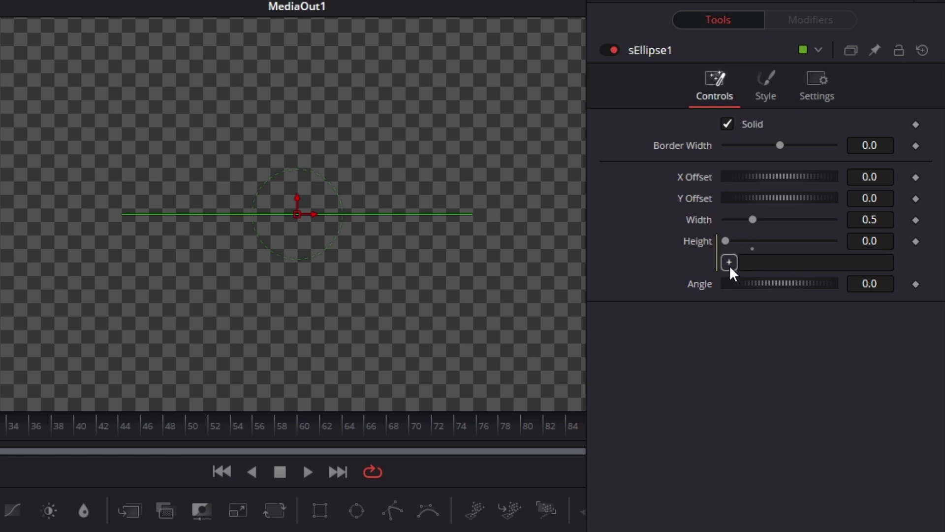
{"action": "left_click_drag", "start_coordinate": [729, 262], "coordinate": [878, 220]}
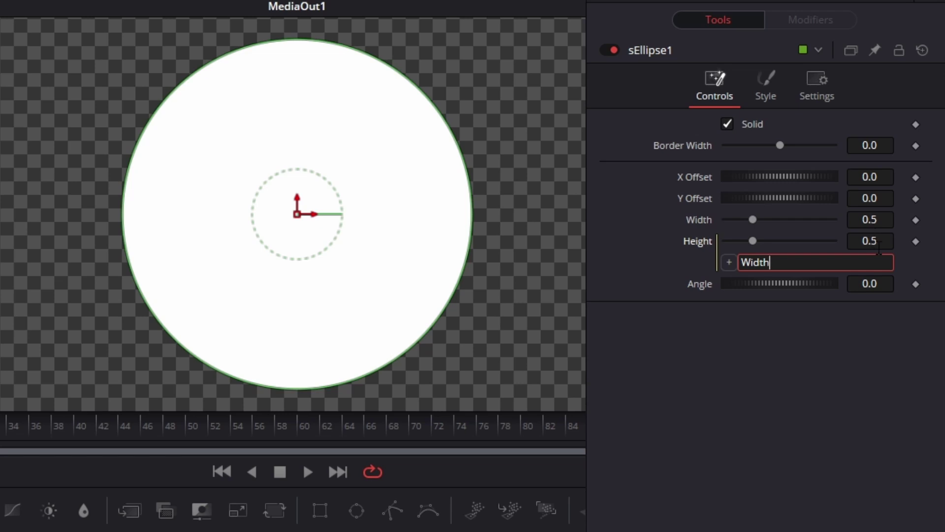
{"action": "left_click_drag", "start_coordinate": [870, 220], "coordinate": [848, 232]}
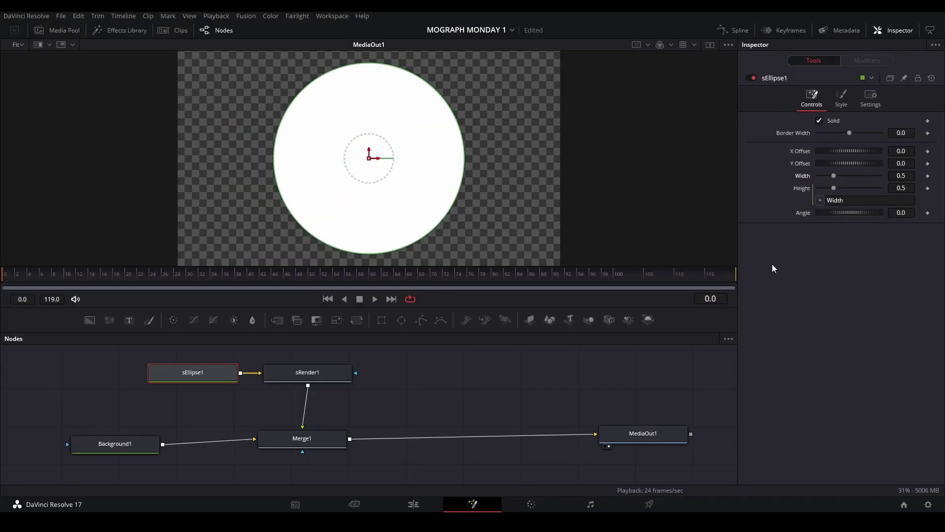
Keyframe the ellipse's Width from 0 at frame 0 to 0.5 at frame 18
{"action": "left_click", "coordinate": [928, 176]}
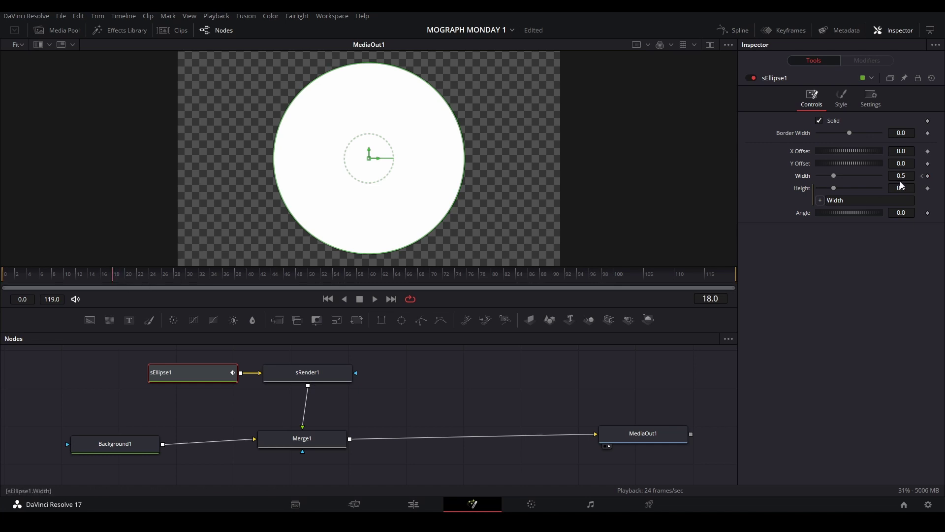
{"action": "left_click", "coordinate": [928, 177]}
{"action": "left_click", "coordinate": [922, 177]}
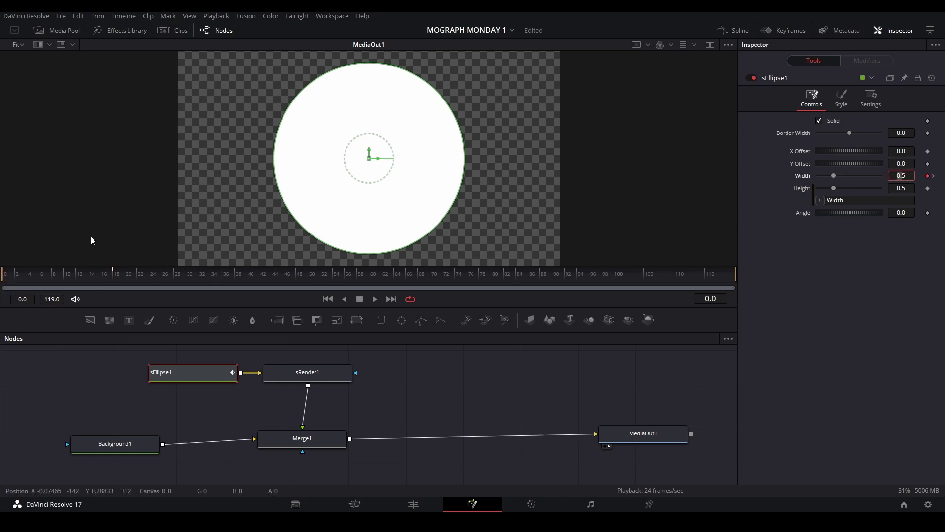
{"action": "type", "text": "0"}
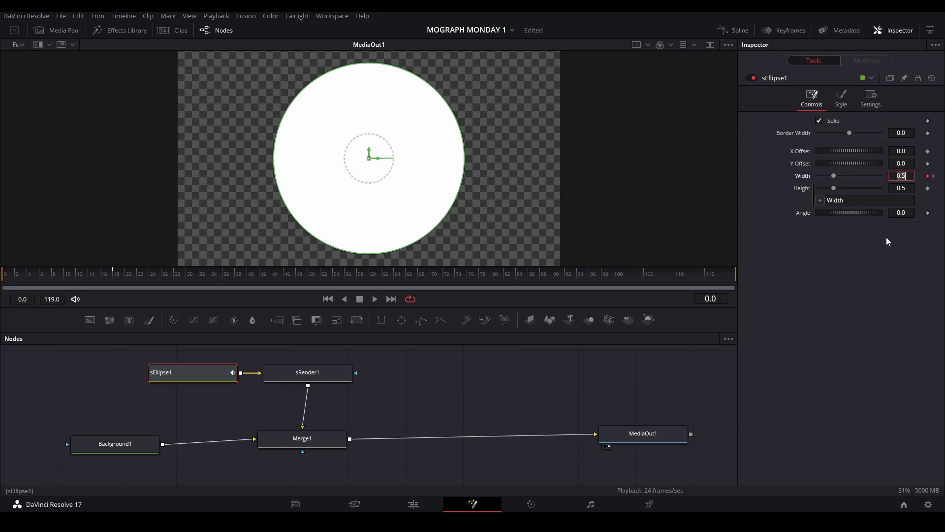
{"action": "key", "text": "Return"}
Smooth the ellipse's Width curve in the Spline editor and shape its handles for a fast start and a gentle ease-out
{"action": "left_click", "coordinate": [737, 30]}
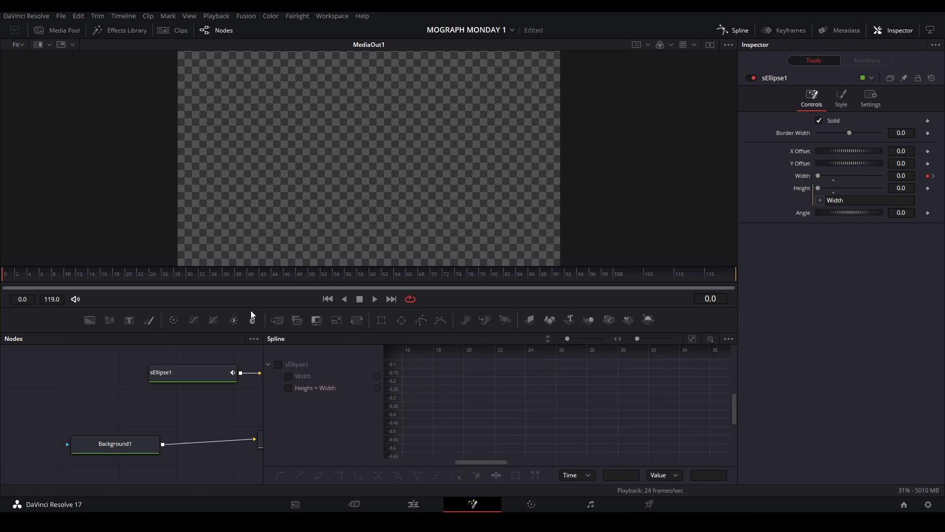
{"action": "left_click", "coordinate": [188, 372]}
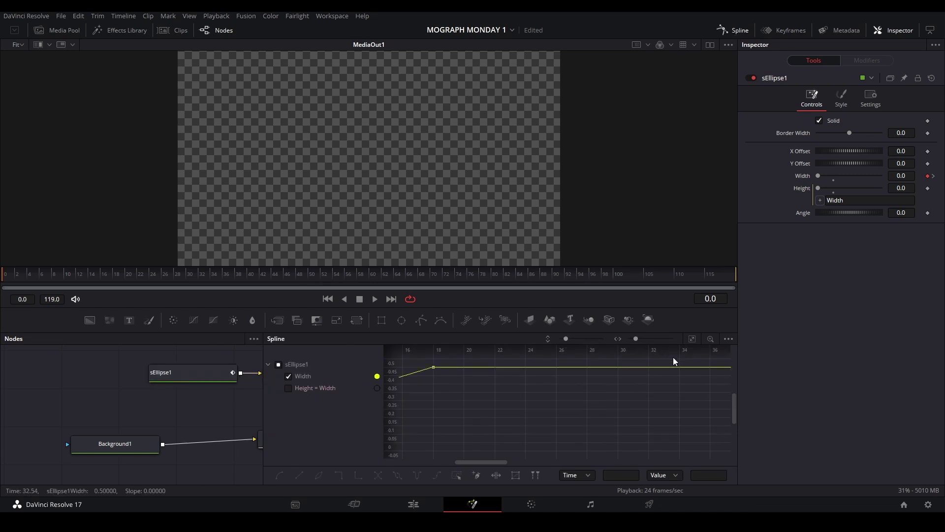
{"action": "left_click", "coordinate": [692, 339]}
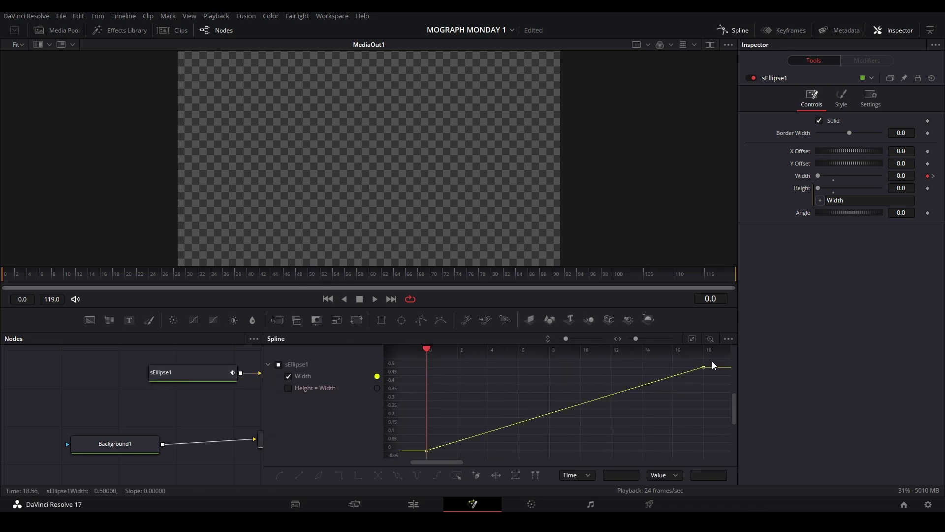
{"action": "left_click_drag", "start_coordinate": [712, 361], "coordinate": [410, 455]}
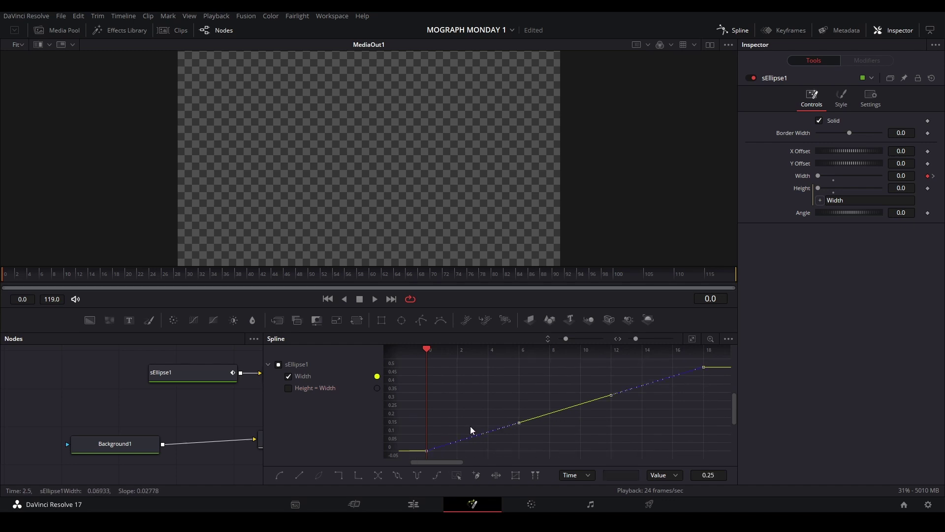
{"action": "key", "text": "shift+s"}
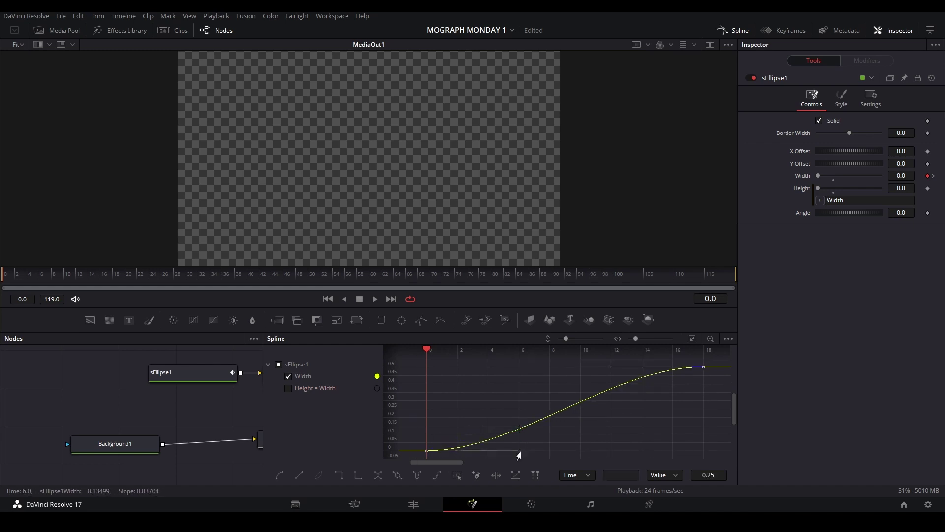
{"action": "left_click_drag", "start_coordinate": [519, 453], "coordinate": [427, 397]}
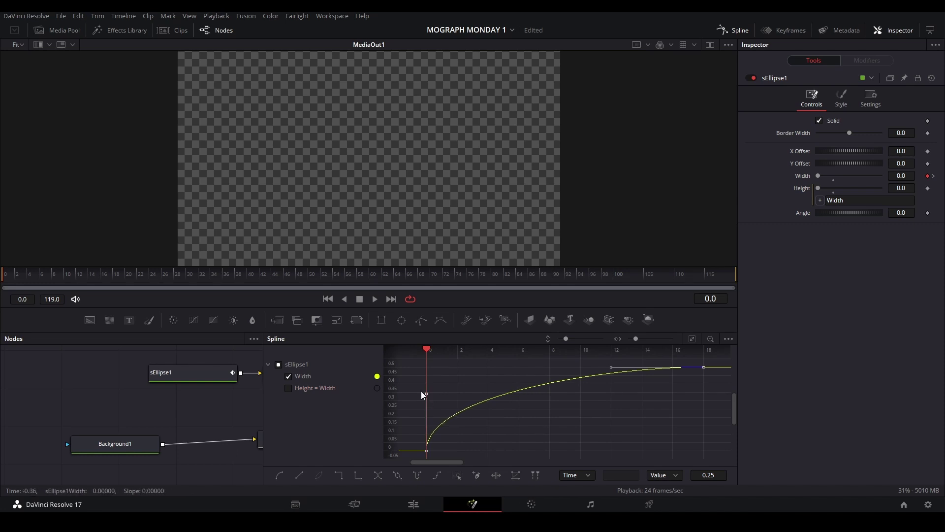
{"action": "left_click_drag", "start_coordinate": [611, 368], "coordinate": [532, 373]}
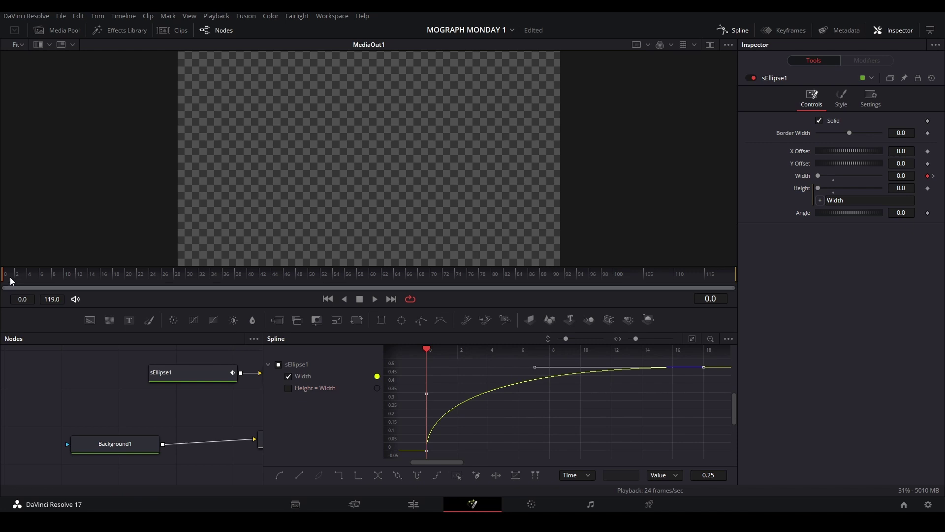
Play back the ellipse's growth animation from the first frame
{"action": "left_click_drag", "start_coordinate": [10, 279], "coordinate": [6, 283]}
{"action": "key", "text": "space"}
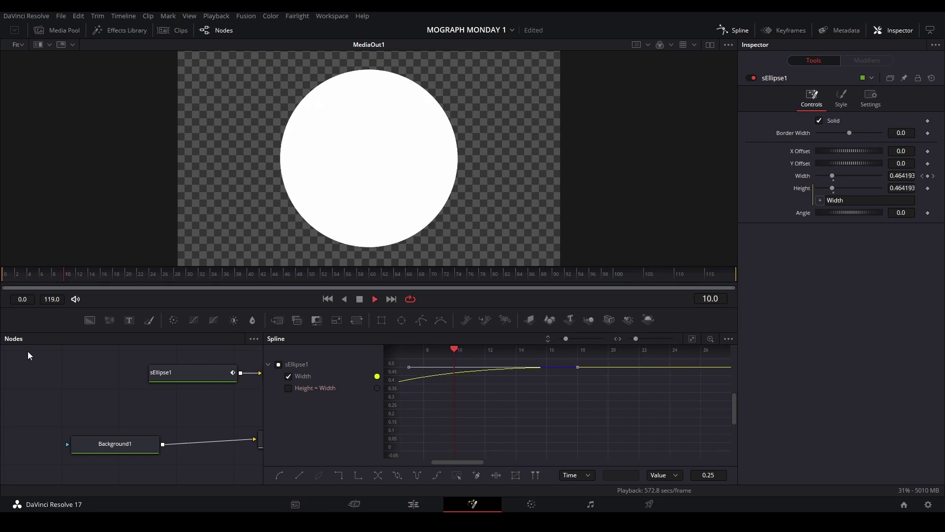
{"action": "left_click", "coordinate": [7, 279]}
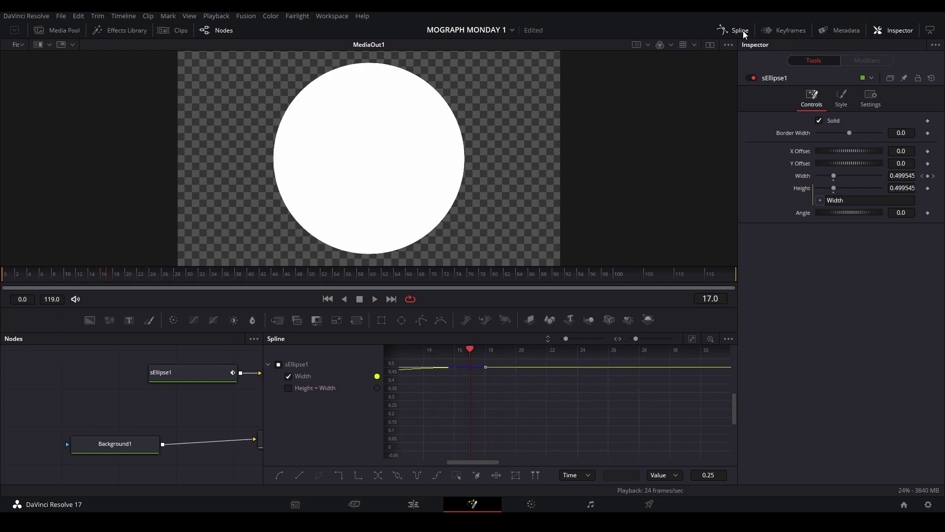
Close the Spline editor and rearrange the nodes with sEllipse1 and sRender1 in line before Merge1 and Background1 below it
{"action": "left_click", "coordinate": [743, 31]}
{"action": "scroll", "coordinate": [384, 401], "scroll_direction": "down", "scroll_amount": 2}
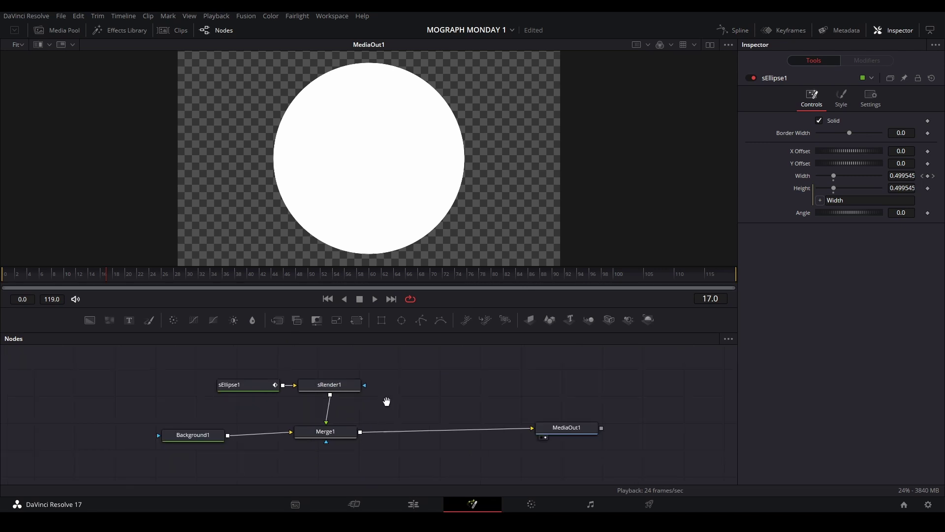
{"action": "left_click_drag", "start_coordinate": [387, 401], "coordinate": [399, 391]}
{"action": "left_click_drag", "start_coordinate": [214, 428], "coordinate": [373, 471]}
{"action": "left_click_drag", "start_coordinate": [266, 399], "coordinate": [217, 419]}
{"action": "left_click", "coordinate": [216, 418]}
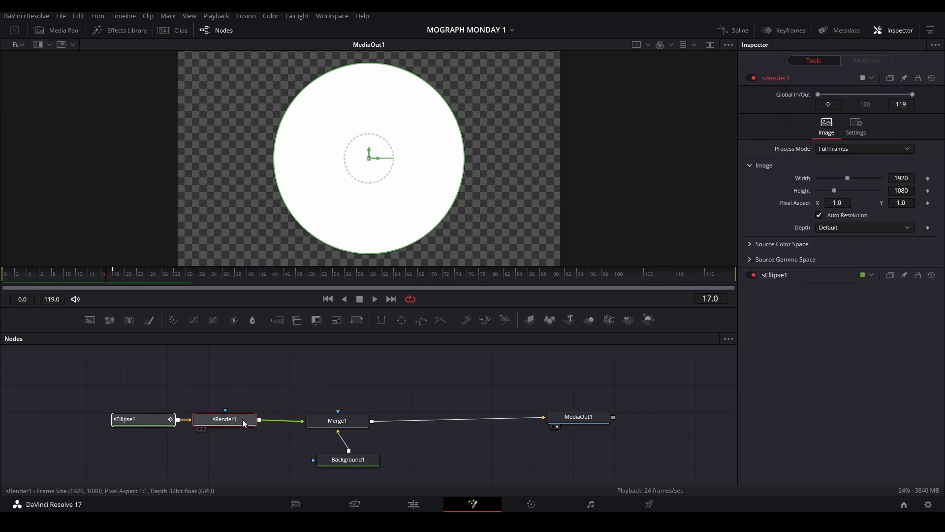
{"action": "left_click", "coordinate": [220, 419]}
{"action": "left_click", "coordinate": [250, 408]}
Connect sRender1's output to Merge1's effect mask and route that connection through a router placed above Merge1
{"action": "left_click_drag", "start_coordinate": [260, 419], "coordinate": [339, 424]}
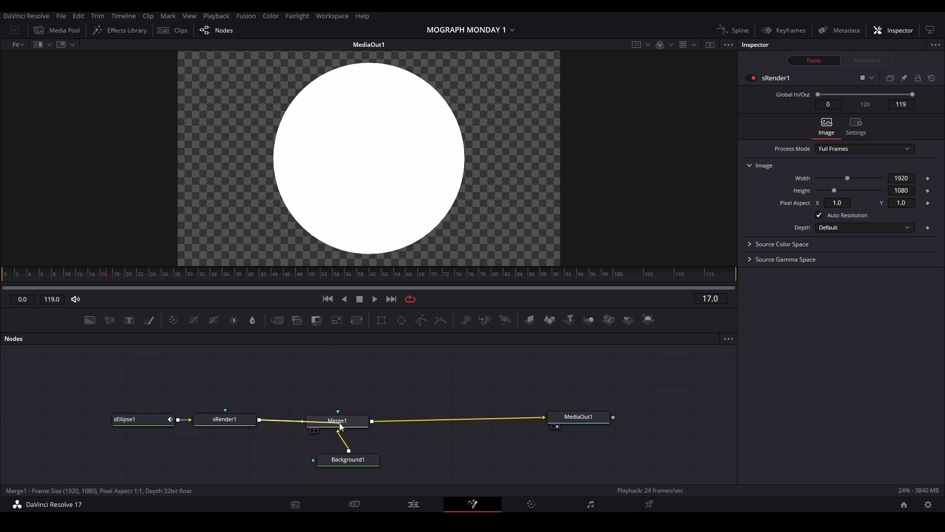
{"action": "left_click_drag", "start_coordinate": [339, 423], "coordinate": [339, 422]}
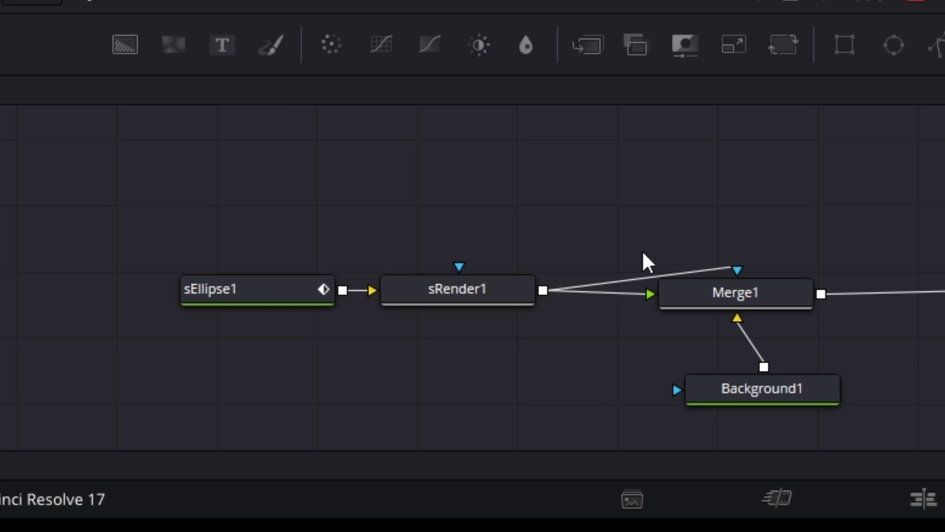
{"action": "left_click", "coordinate": [648, 275], "text": "ctrl"}
{"action": "left_click_drag", "start_coordinate": [648, 275], "coordinate": [734, 170]}
{"action": "left_click_drag", "start_coordinate": [804, 393], "coordinate": [788, 395]}
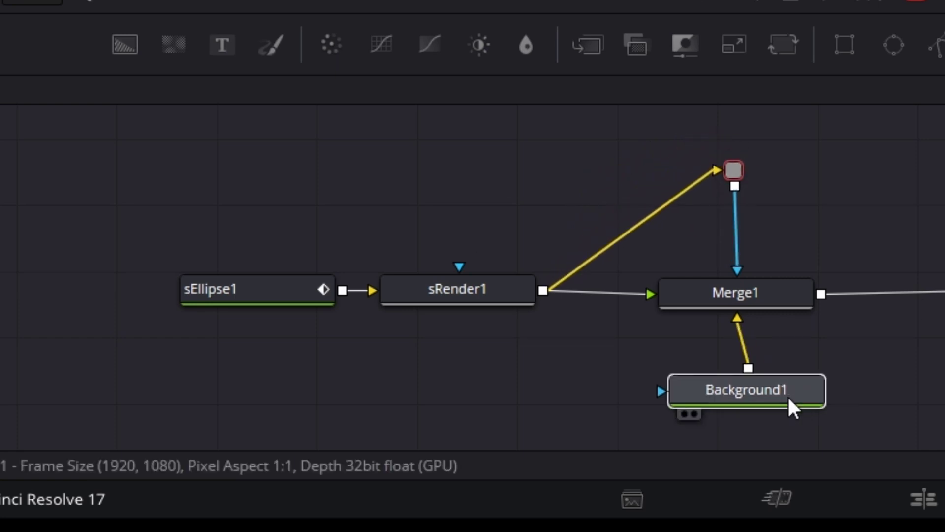
{"action": "left_click", "coordinate": [922, 214]}
{"action": "left_click", "coordinate": [775, 283]}
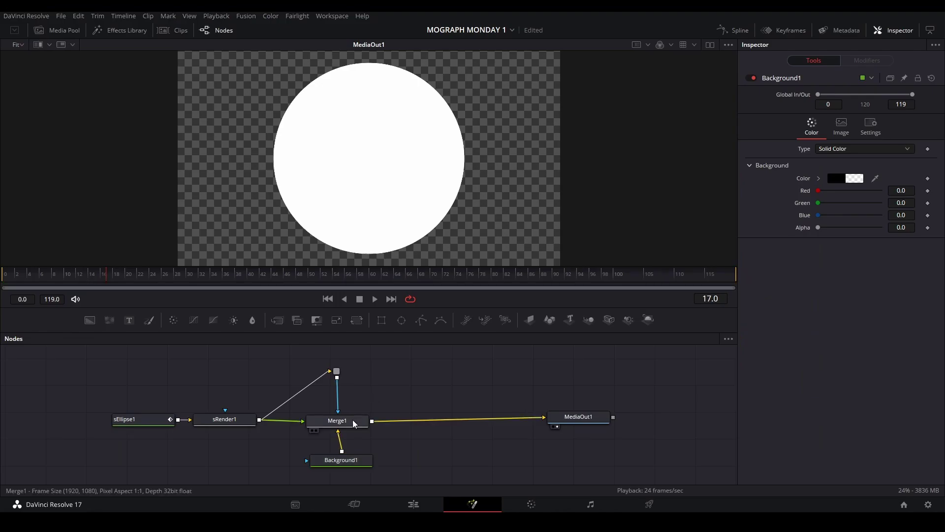
Set the mask channel in Merge1's settings to Luminance
{"action": "left_click", "coordinate": [353, 420]}
{"action": "left_click", "coordinate": [870, 104]}
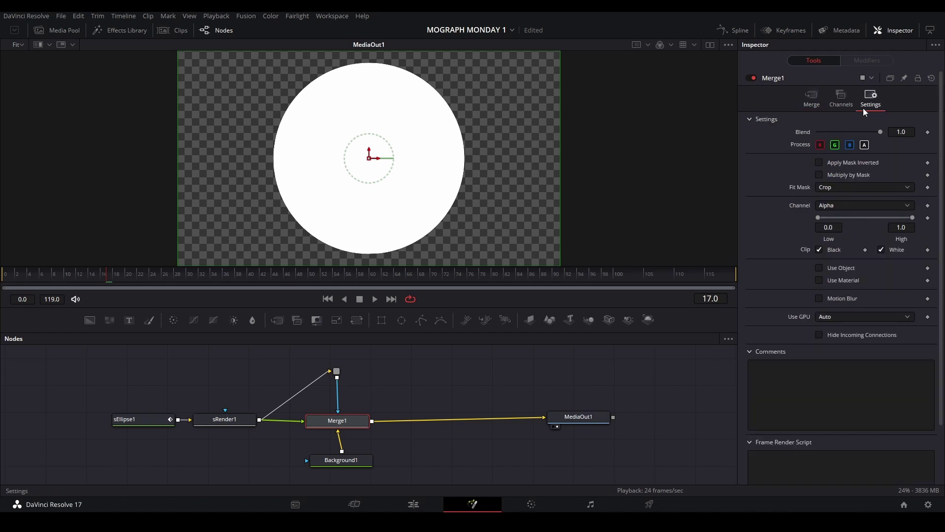
{"action": "left_click", "coordinate": [838, 205]}
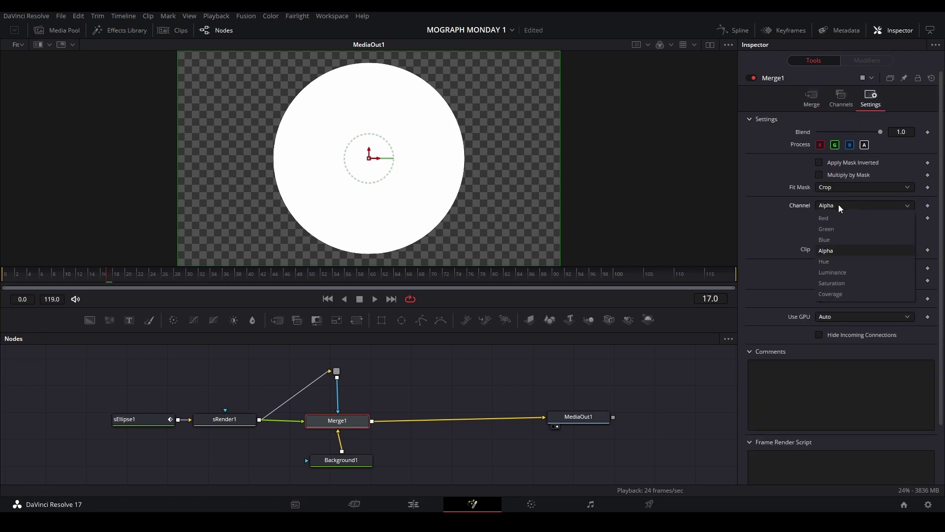
{"action": "left_click", "coordinate": [842, 274]}
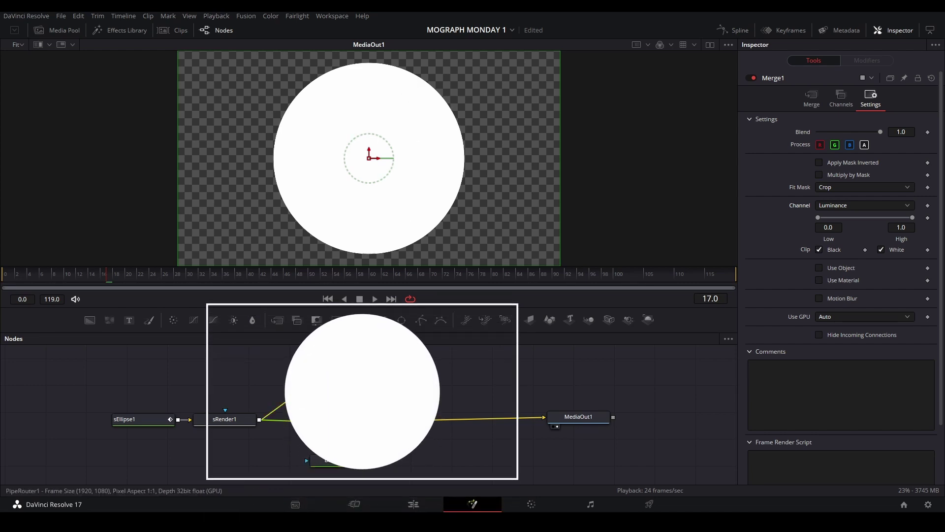
View the router's output above Merge1 and compare it with Merge1's own output in the viewer
{"action": "left_click", "coordinate": [332, 369]}
{"action": "key", "text": "2"}
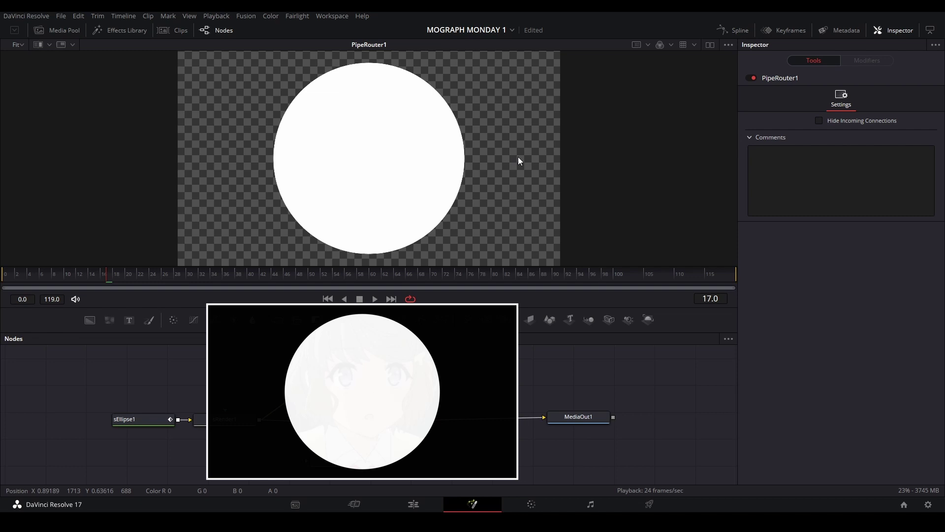
{"action": "left_click", "coordinate": [342, 420]}
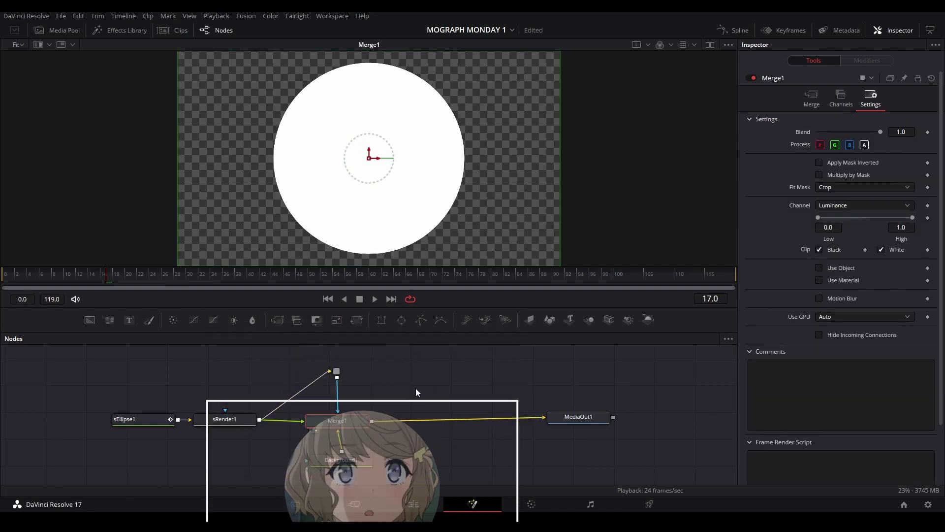
Apply the effect mask inverted on Merge1
{"action": "left_click", "coordinate": [237, 418]}
{"action": "left_click", "coordinate": [329, 421]}
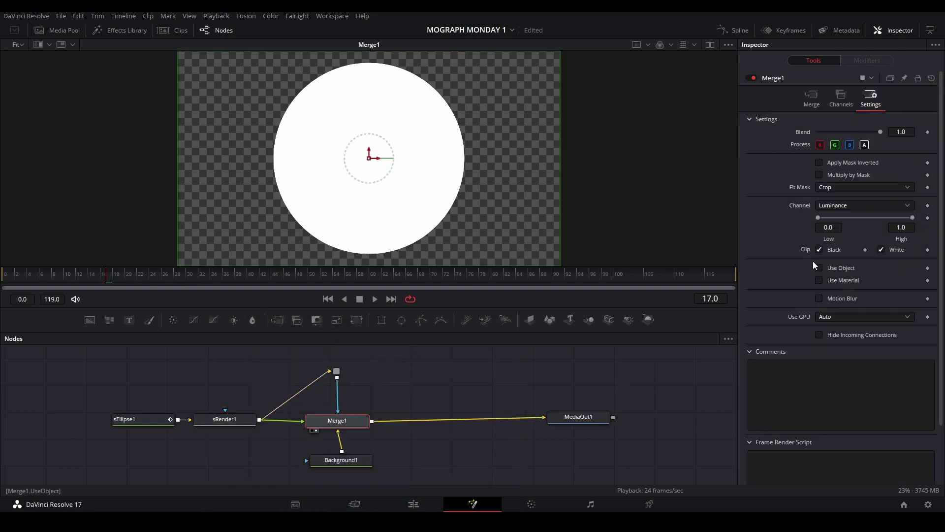
{"action": "left_click", "coordinate": [820, 163]}
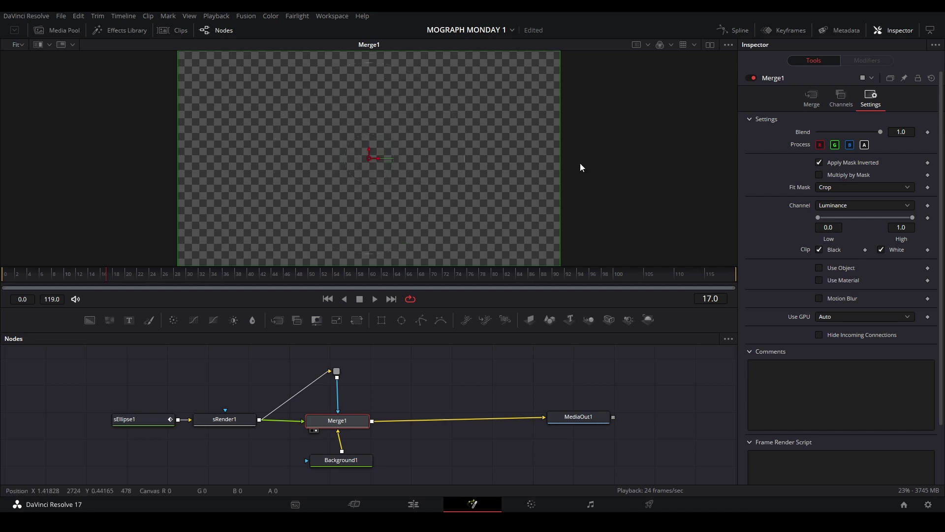
Add a Time Speed node and insert it between the router and Merge1's effect mask
{"action": "left_click", "coordinate": [380, 398]}
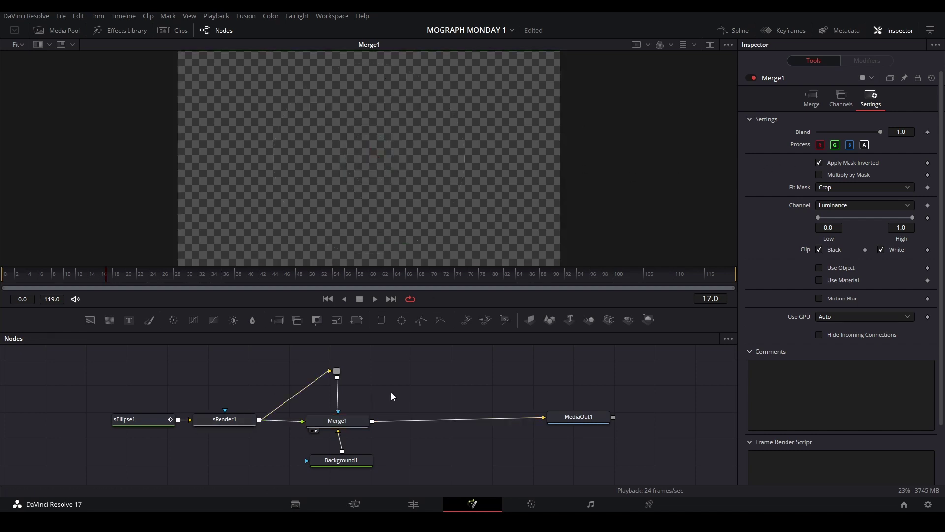
{"action": "key", "text": "shift+space"}
{"action": "type", "text": "time"}
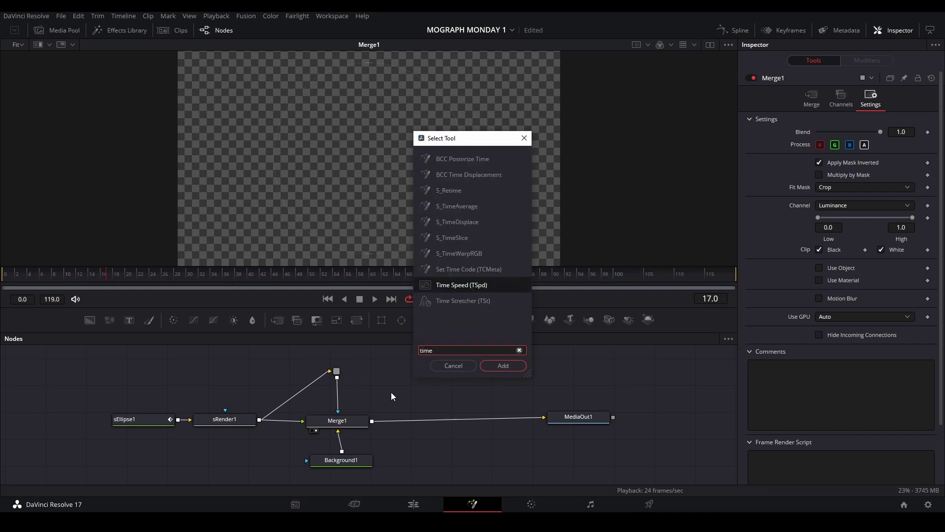
{"action": "key", "text": "Return"}
{"action": "left_click_drag", "start_coordinate": [389, 391], "coordinate": [341, 402]}
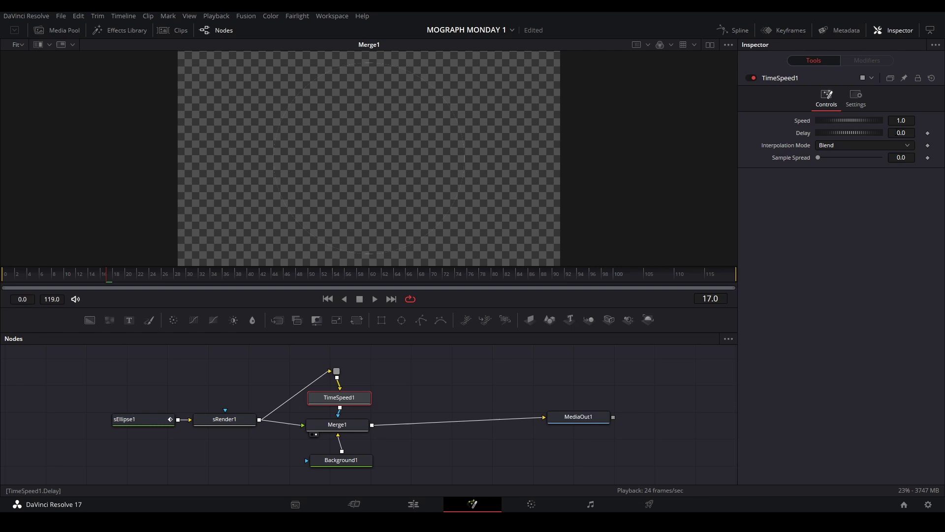
Set the Time Speed node's Delay to 1
{"action": "double_click", "coordinate": [900, 133]}
{"action": "type", "text": "1"}
{"action": "left_click", "coordinate": [856, 287]}
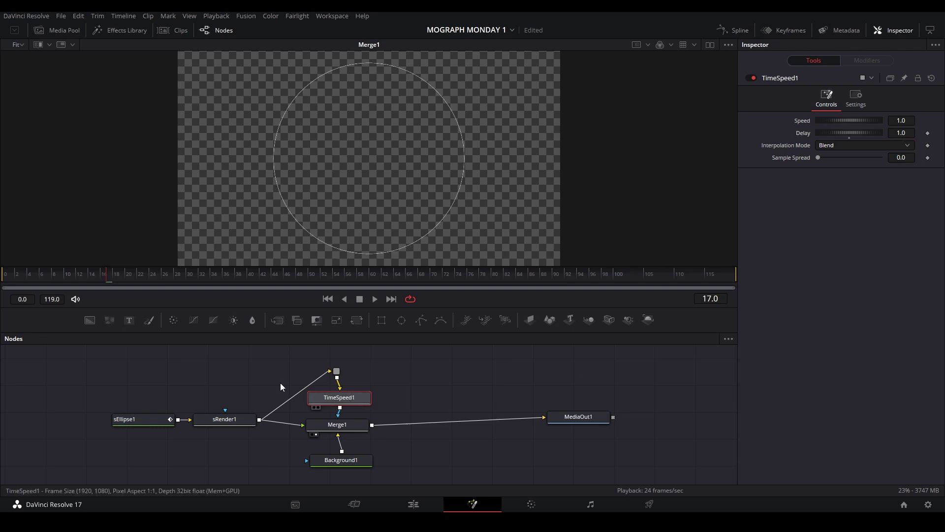
Play the ring animation from near its start and examine the remaining thin outline up close
{"action": "left_click_drag", "start_coordinate": [42, 275], "coordinate": [11, 276]}
{"action": "key", "text": "space"}
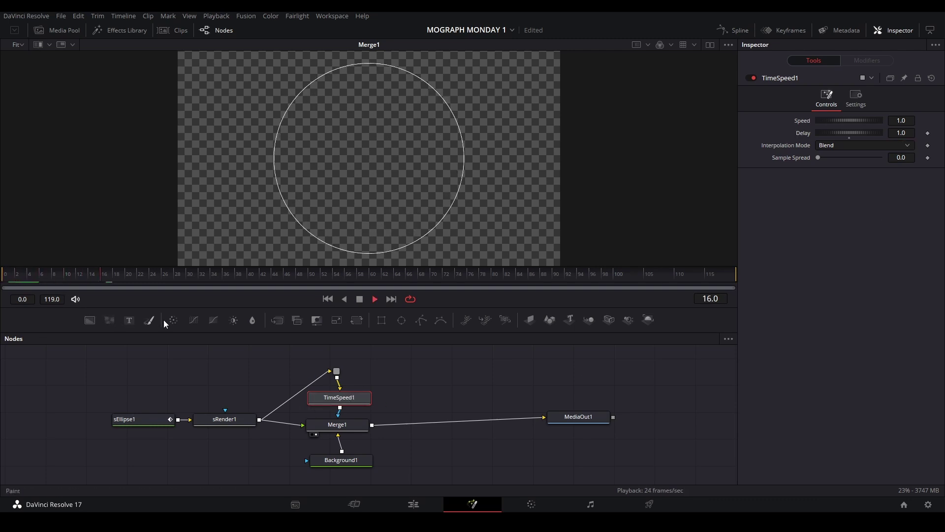
{"action": "key", "text": "space"}
{"action": "scroll", "coordinate": [265, 152], "scroll_direction": "up", "scroll_amount": 5}
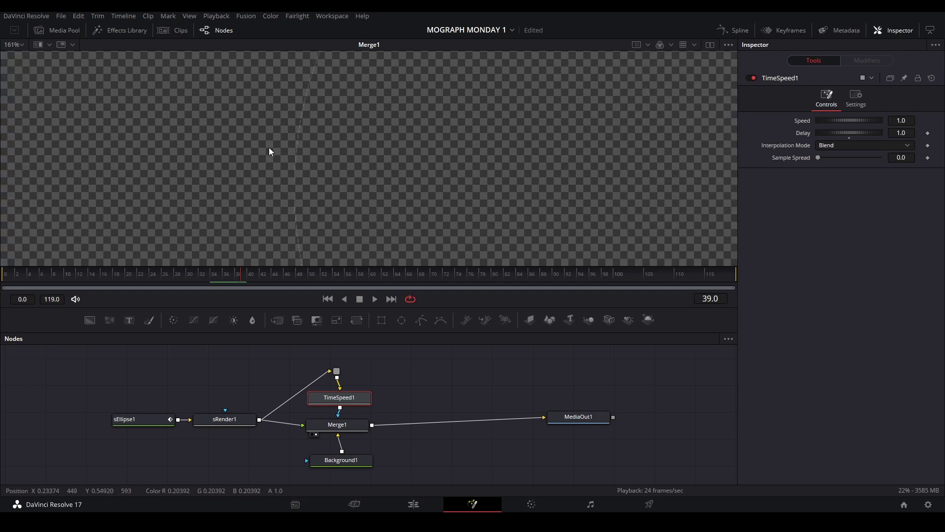
{"action": "scroll", "coordinate": [379, 146], "scroll_direction": "down", "scroll_amount": 5}
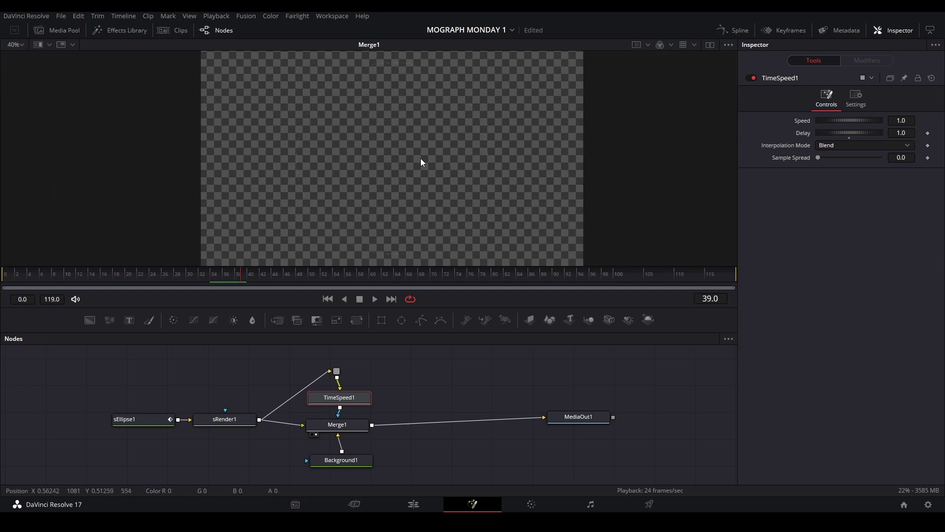
{"action": "key", "text": "ctrl+f"}
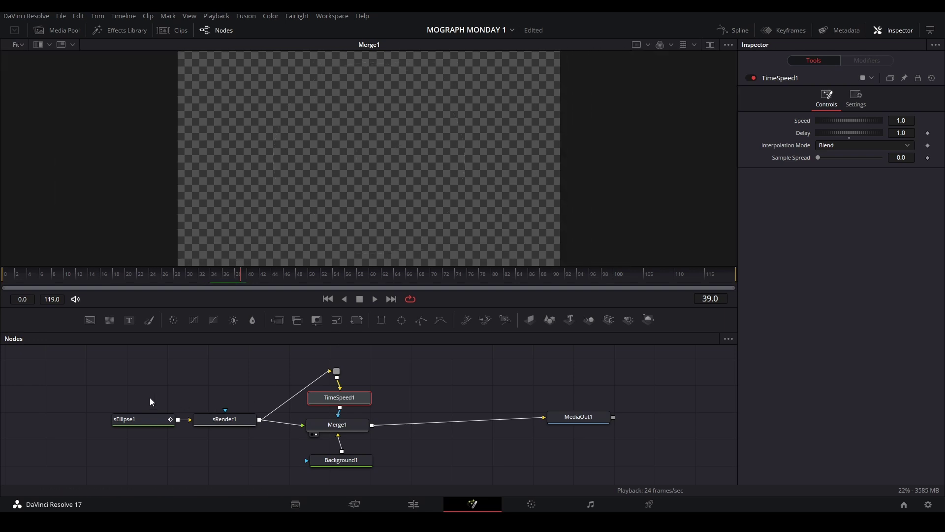
Move sEllipse1 and sRender1 away from Merge1 and insert an Erode/Dilate node between sRender1 and the router
{"action": "left_click_drag", "start_coordinate": [150, 398], "coordinate": [187, 433]}
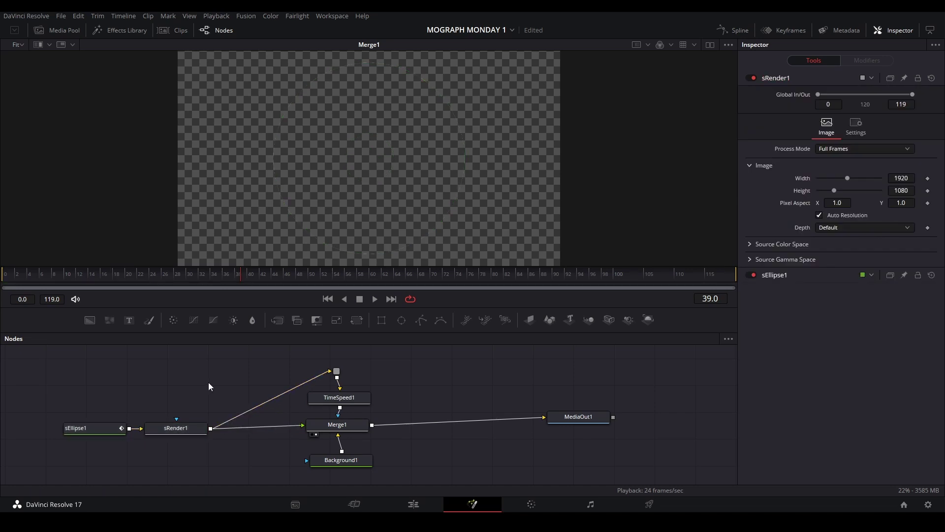
{"action": "key", "text": "shift+space"}
{"action": "type", "text": "erode"}
{"action": "key", "text": "Return"}
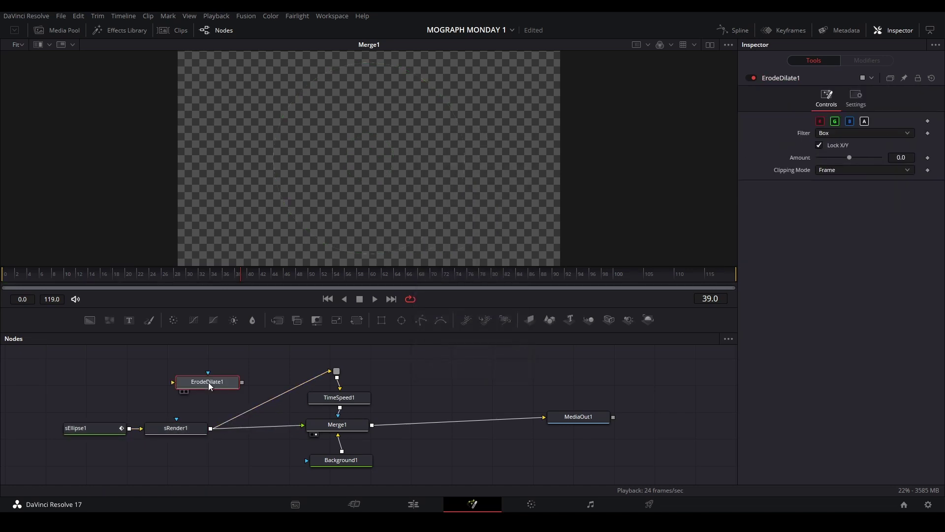
{"action": "left_click_drag", "start_coordinate": [208, 382], "coordinate": [276, 375]}
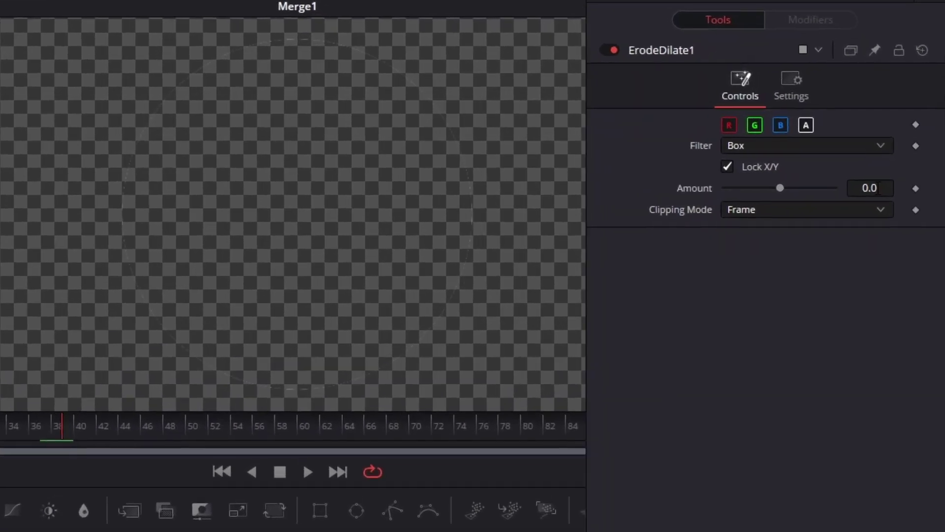
Set the Erode/Dilate node's Amount to 0.001 and its Filter to Circle
{"action": "left_click", "coordinate": [879, 188]}
{"action": "type", "text": ".001"}
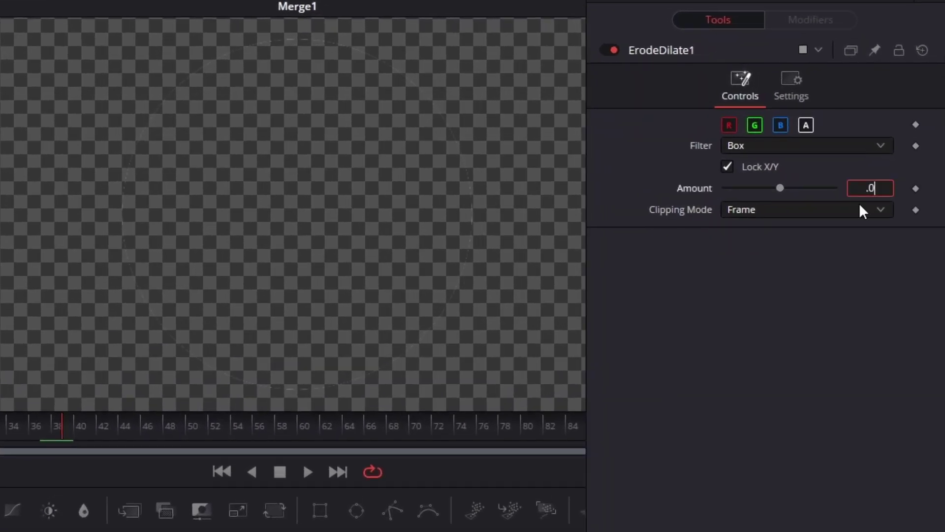
{"action": "key", "text": "Return"}
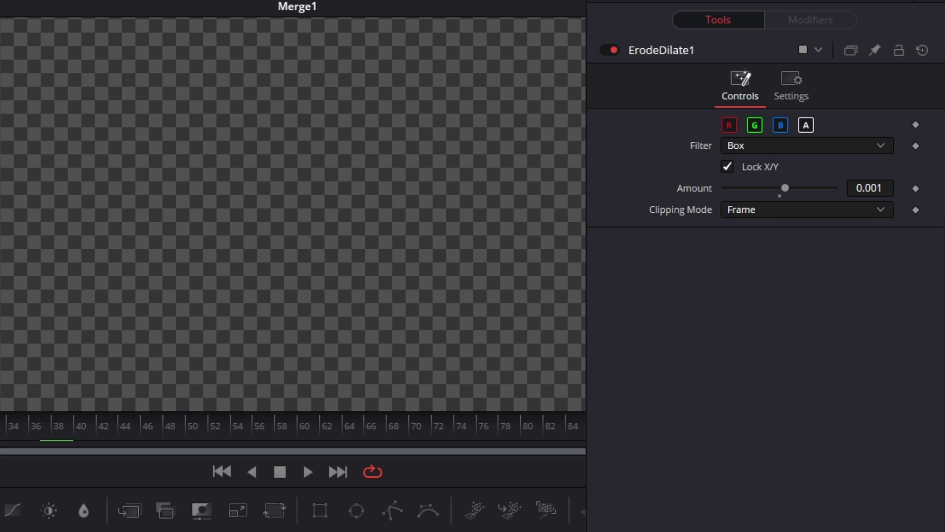
{"action": "key", "text": "space"}
{"action": "key", "text": "space"}
{"action": "left_click", "coordinate": [768, 153]}
{"action": "left_click", "coordinate": [771, 222]}
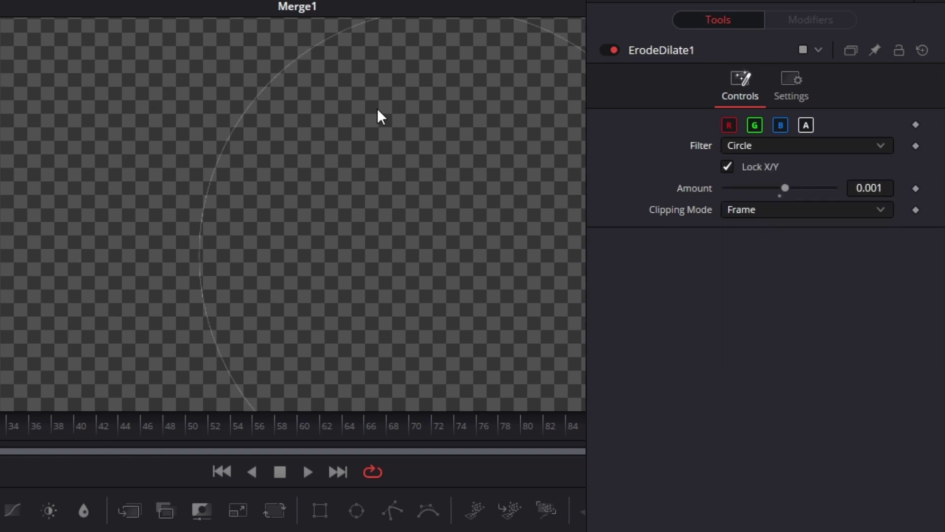
Fit the whole frame in the viewer and check the ring animation in playback
{"action": "scroll", "coordinate": [379, 117], "scroll_direction": "down", "scroll_amount": 4}
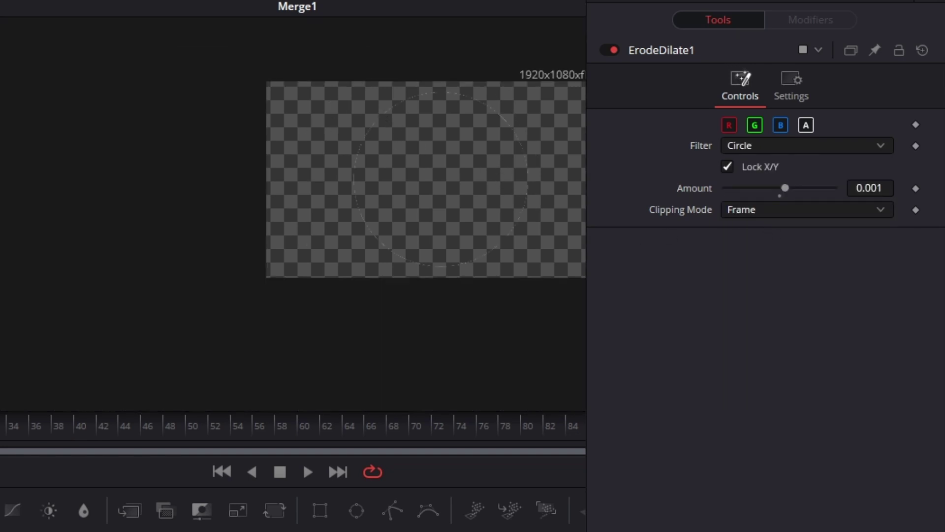
{"action": "key", "text": "ctrl+f"}
{"action": "key", "text": "space"}
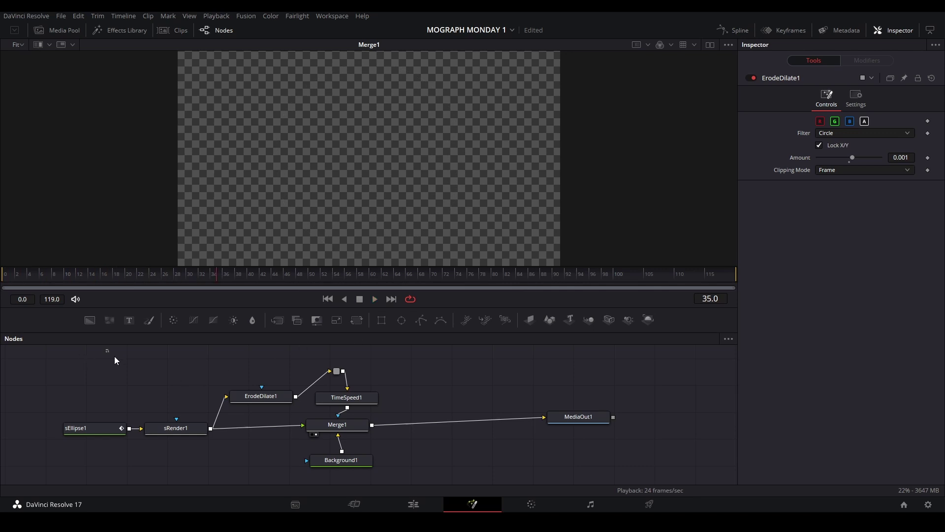
Copy all the circle's nodes except MediaOut1 and switch to the Edit page
{"action": "left_click_drag", "start_coordinate": [106, 350], "coordinate": [344, 464]}
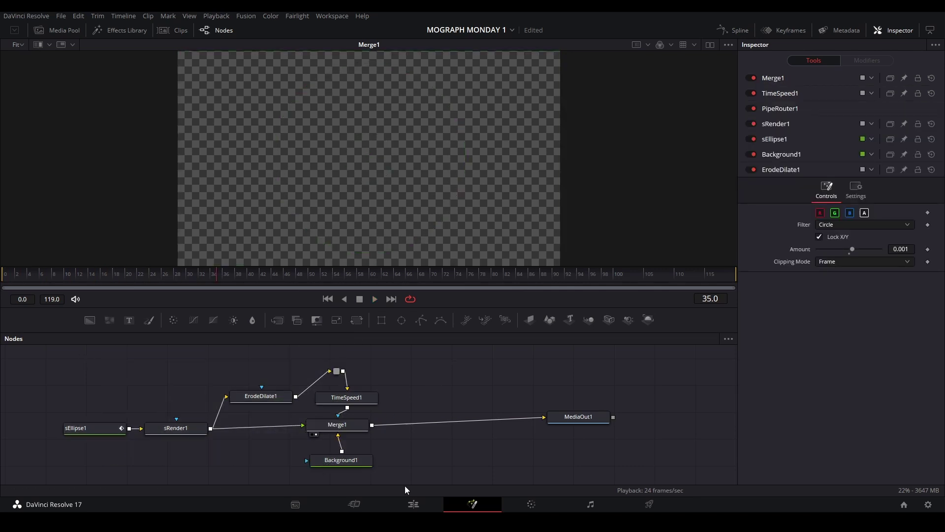
{"action": "left_click", "coordinate": [412, 504]}
{"action": "scroll", "coordinate": [692, 403], "scroll_direction": "right", "scroll_amount": 5}
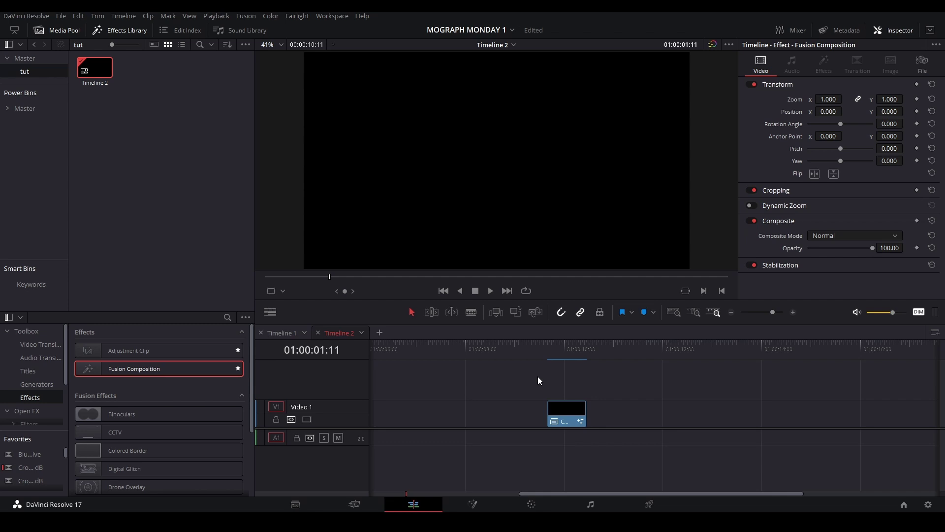
Play Compound Clip 1 on Timeline 2, park the playhead at 01:00:10:00 and open the clip in Fusion
{"action": "key", "text": "space"}
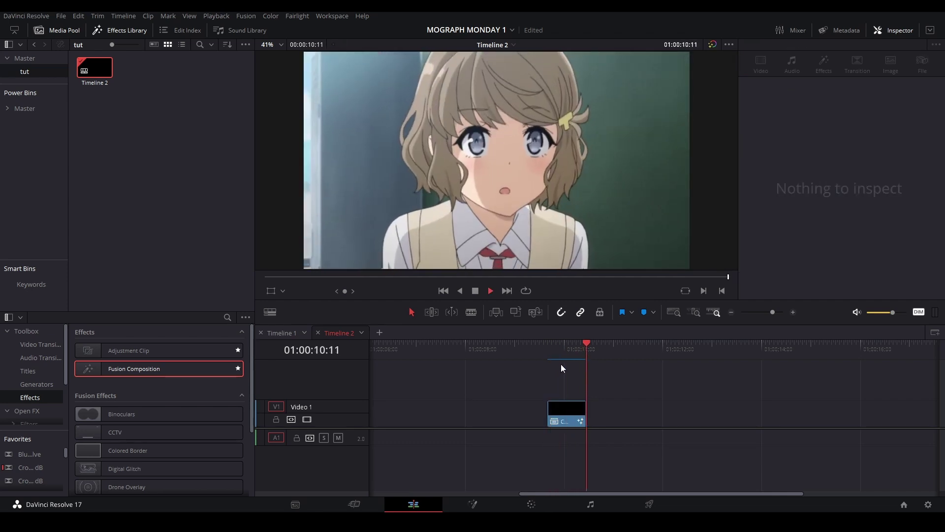
{"action": "left_click", "coordinate": [546, 353]}
{"action": "key", "text": "space"}
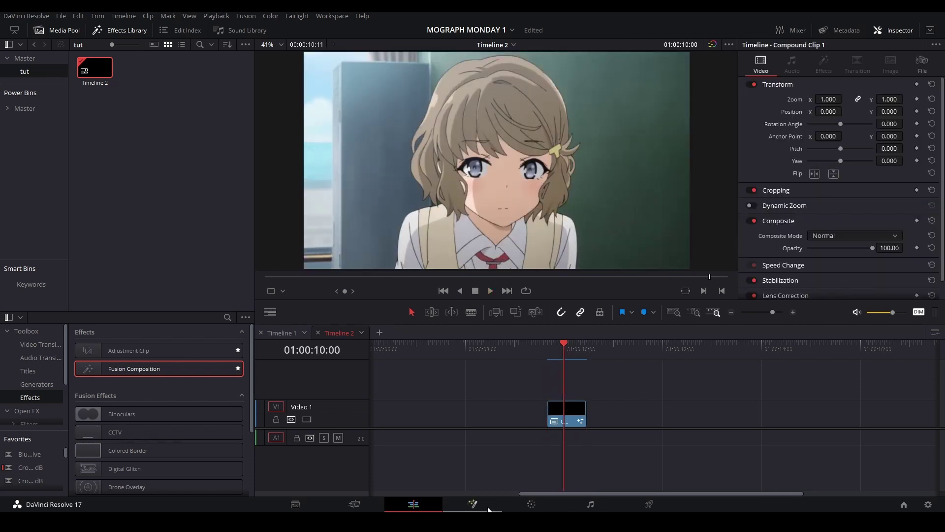
{"action": "left_click", "coordinate": [472, 504]}
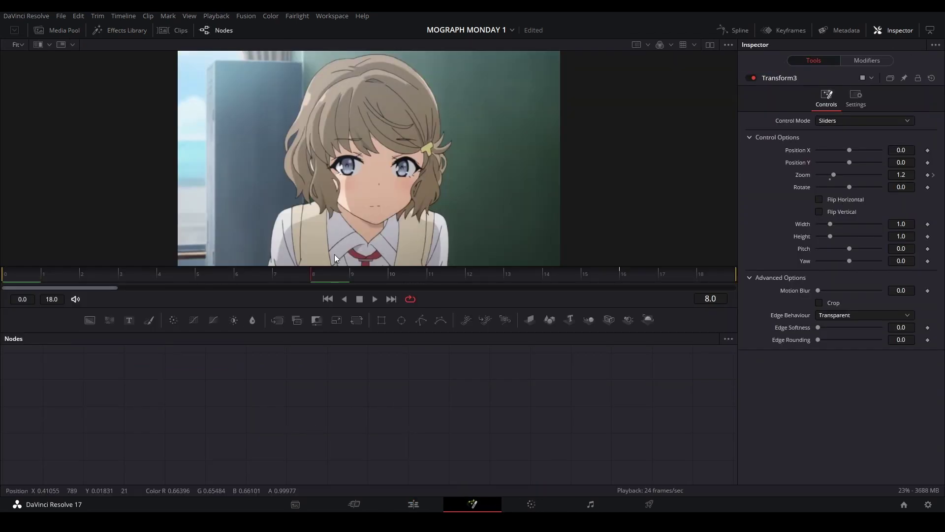
Move the playhead to frame 9 and make room between MediaIn1 and Transform1 in the node chain
{"action": "left_click_drag", "start_coordinate": [352, 277], "coordinate": [376, 273]}
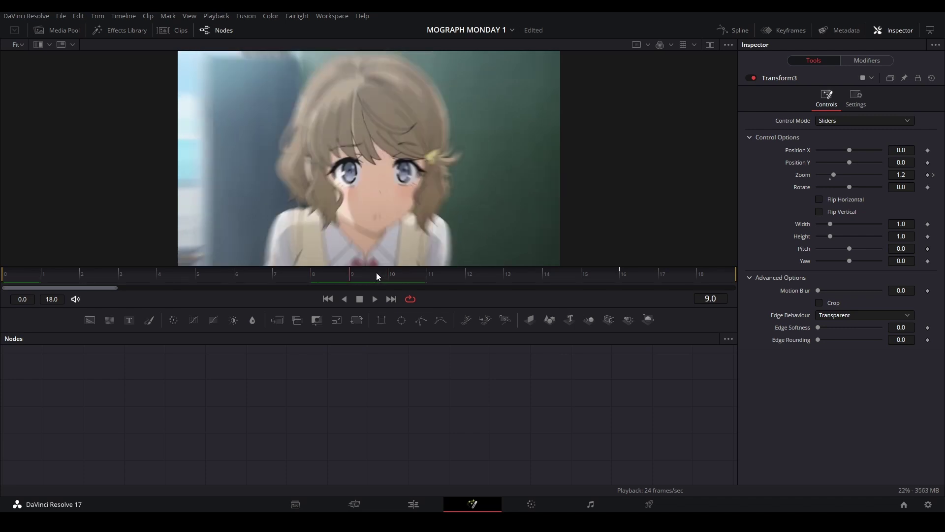
{"action": "left_click_drag", "start_coordinate": [609, 406], "coordinate": [317, 391]}
{"action": "scroll", "coordinate": [418, 427], "scroll_direction": "down", "scroll_amount": 3}
{"action": "scroll", "coordinate": [416, 408], "scroll_direction": "up", "scroll_amount": 3}
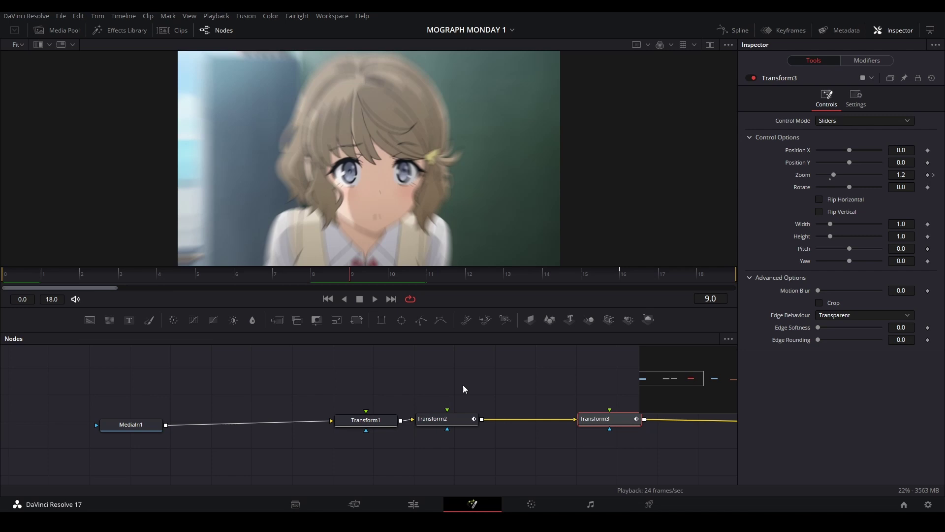
{"action": "left_click", "coordinate": [347, 398]}
{"action": "left_click_drag", "start_coordinate": [191, 417], "coordinate": [163, 423]}
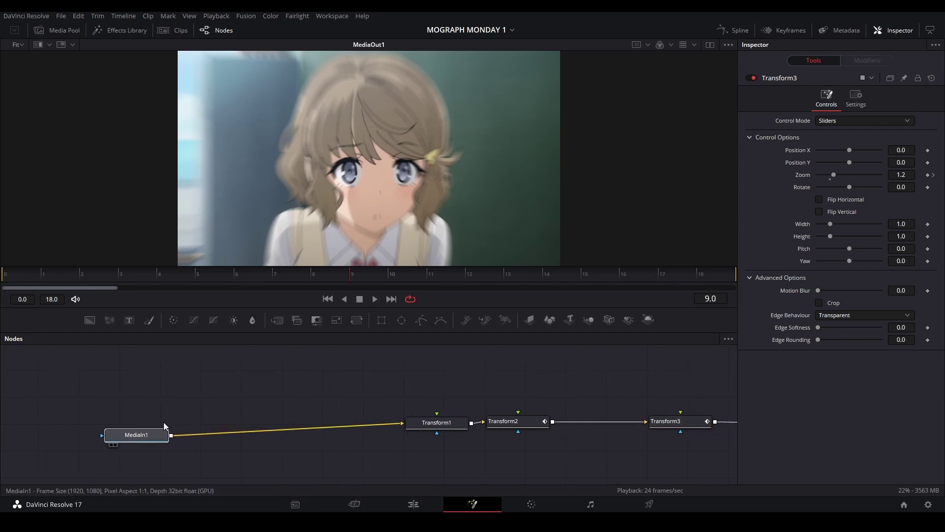
Paste the circle nodes, merge Merge1's output over MediaIn1 before Transform1, and line up the new merge node with MediaIn1
{"action": "left_click", "coordinate": [286, 386]}
{"action": "key", "text": "ctrl+v"}
{"action": "left_click_drag", "start_coordinate": [418, 389], "coordinate": [214, 358]}
{"action": "left_click", "coordinate": [290, 351]}
{"action": "left_click_drag", "start_coordinate": [299, 350], "coordinate": [322, 428]}
{"action": "left_click_drag", "start_coordinate": [232, 354], "coordinate": [317, 429]}
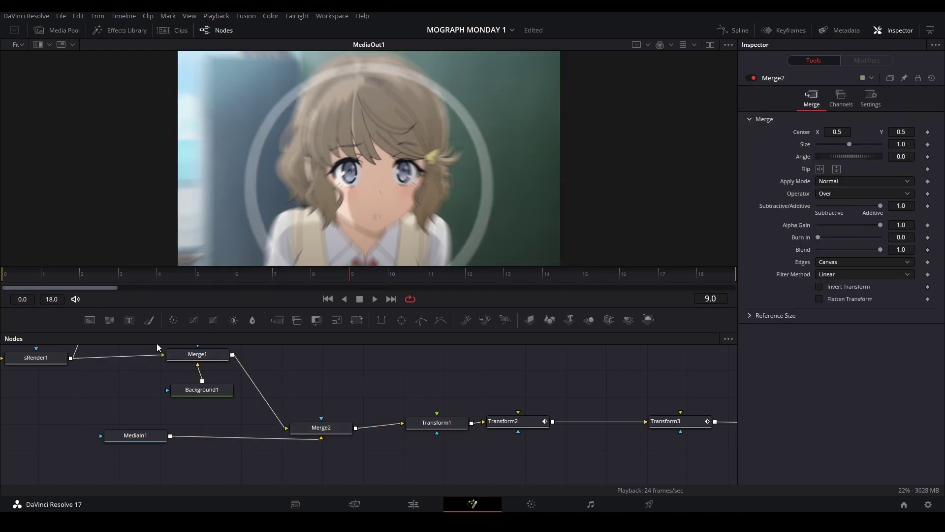
{"action": "left_click_drag", "start_coordinate": [20, 276], "coordinate": [374, 279]}
{"action": "left_click_drag", "start_coordinate": [321, 430], "coordinate": [280, 450]}
Add a Time Speed node and insert it between Merge1 and Merge2
{"action": "left_click", "coordinate": [343, 384]}
{"action": "key", "text": "shift+space"}
{"action": "type", "text": "time"}
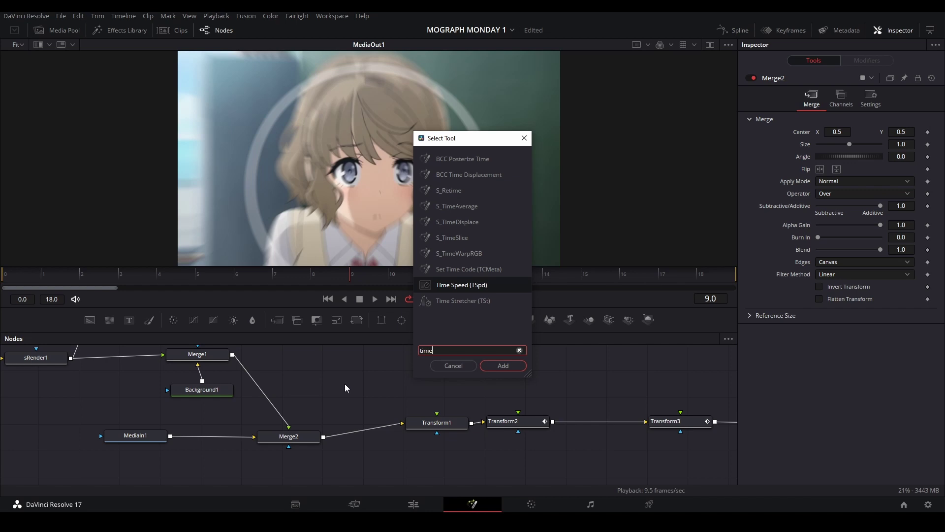
{"action": "key", "text": "Return"}
{"action": "left_click_drag", "start_coordinate": [345, 383], "coordinate": [300, 377]}
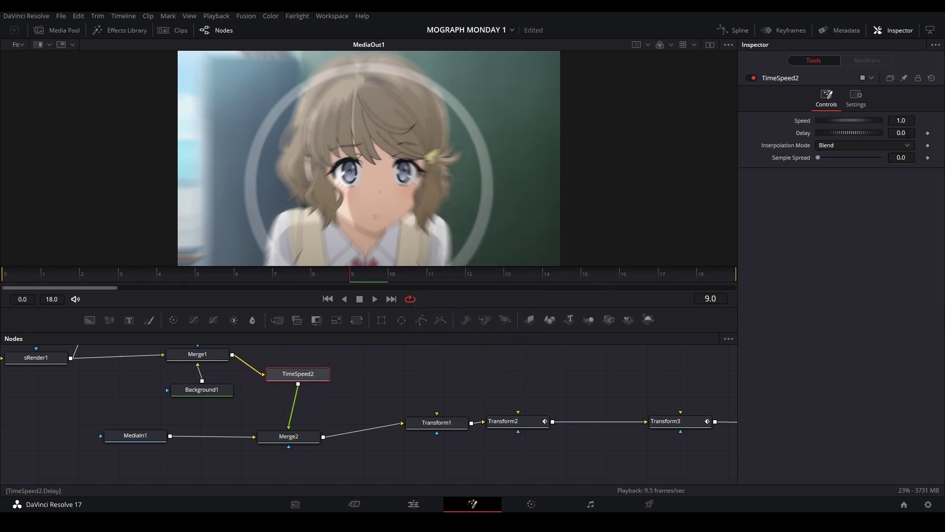
Set the Delay of the Time Speed node before Merge2 to 9
{"action": "left_click", "coordinate": [908, 134]}
{"action": "type", "text": "9"}
{"action": "key", "text": "Return"}
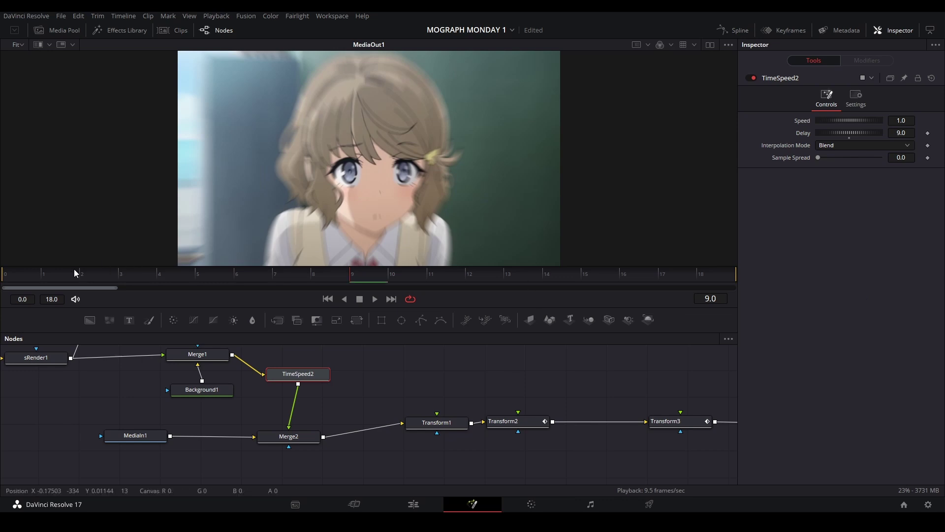
Play the composition from the start to check the ring's delayed timing, and nudge TimeSpeed2 into line above Merge2
{"action": "left_click", "coordinate": [16, 279]}
{"action": "key", "text": "space"}
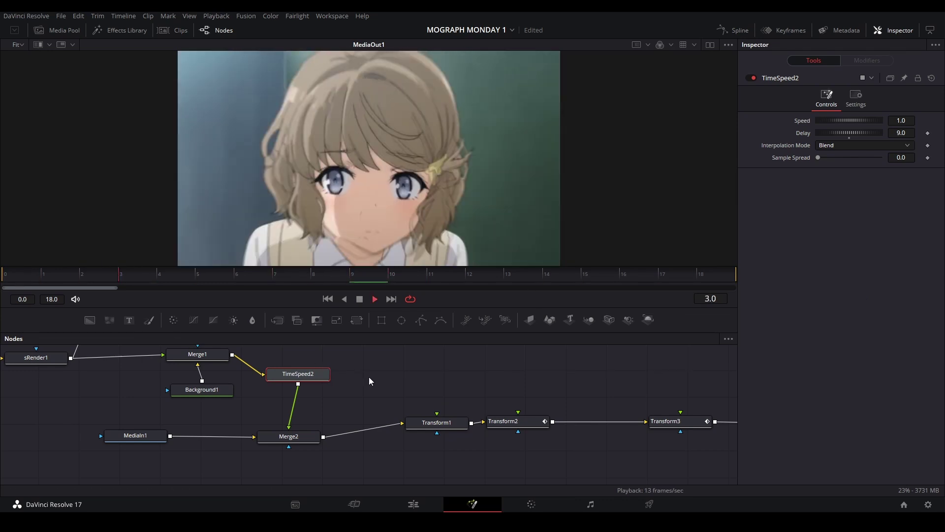
{"action": "key", "text": "space"}
{"action": "left_click_drag", "start_coordinate": [323, 380], "coordinate": [318, 375]}
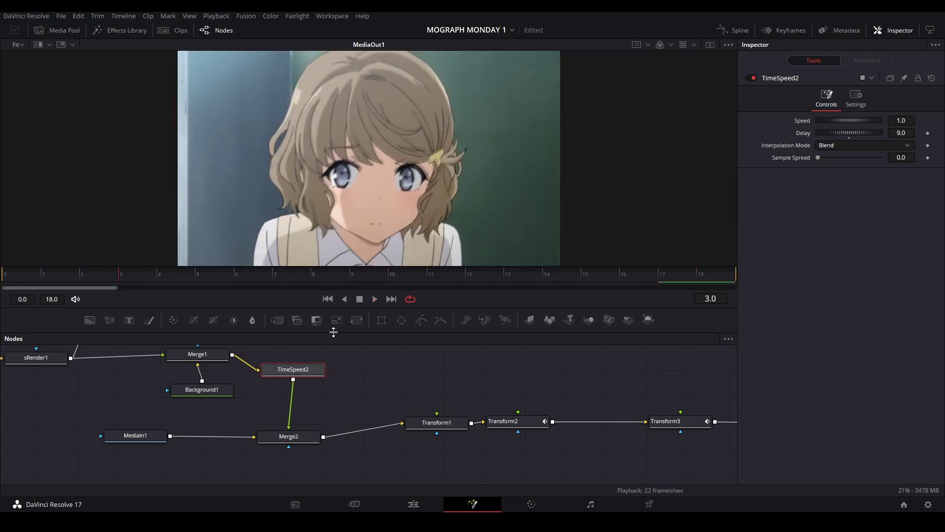
At frame 12, set Merge2's Center to X 0.521 and Y 0.66 to frame the face with the ring, and play it back
{"action": "left_click", "coordinate": [314, 433]}
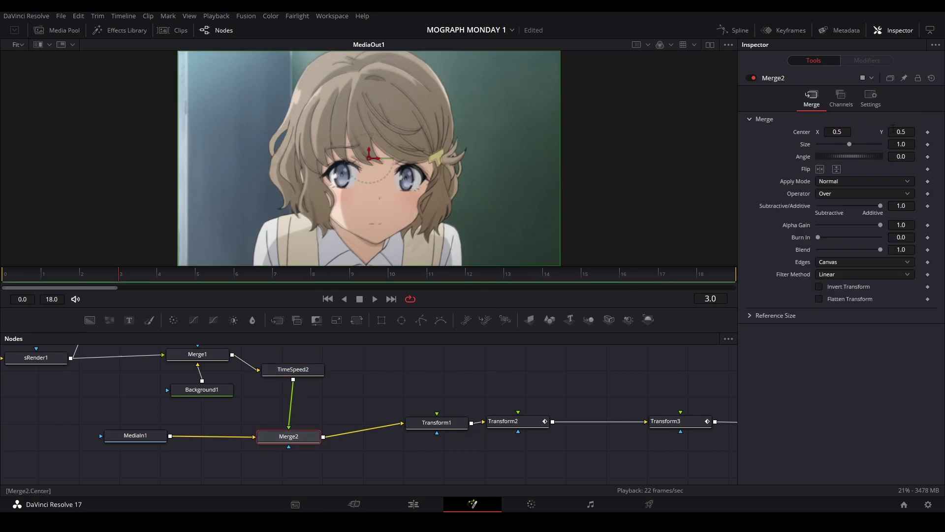
{"action": "left_click_drag", "start_coordinate": [281, 287], "coordinate": [482, 281]}
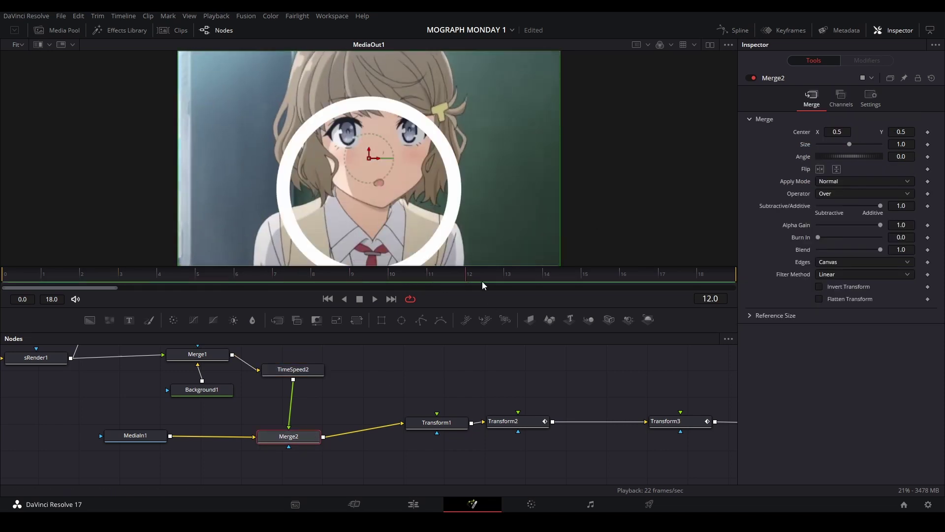
{"action": "left_click_drag", "start_coordinate": [902, 132], "coordinate": [943, 132]}
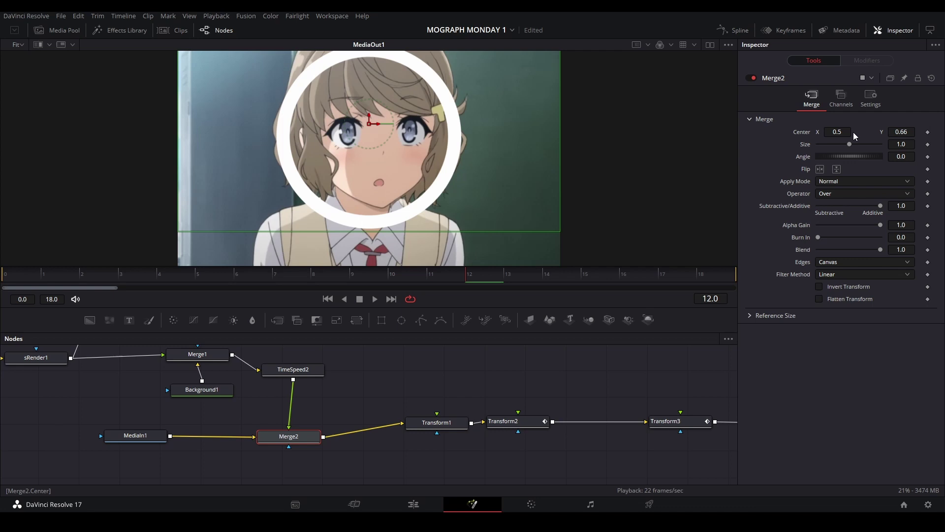
{"action": "left_click_drag", "start_coordinate": [838, 132], "coordinate": [848, 132]}
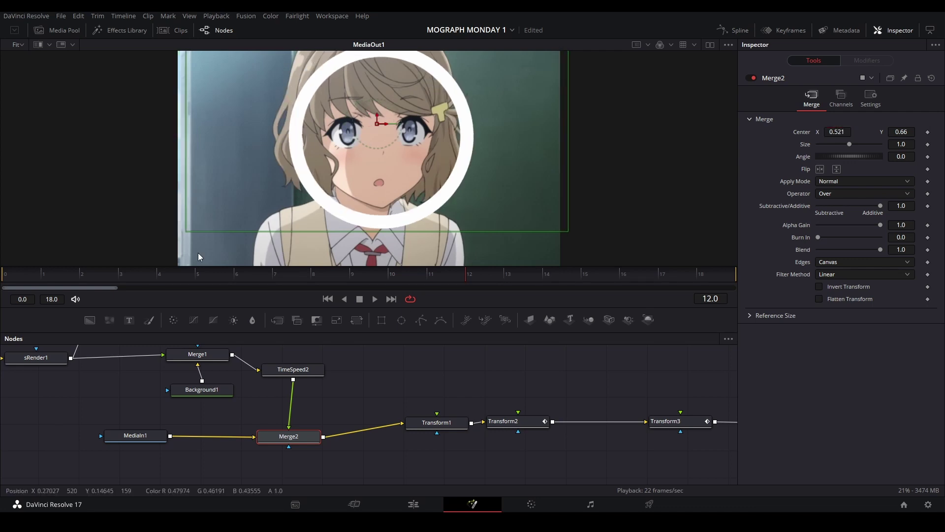
{"action": "left_click", "coordinate": [17, 276]}
{"action": "key", "text": "space"}
{"action": "left_click", "coordinate": [391, 382]}
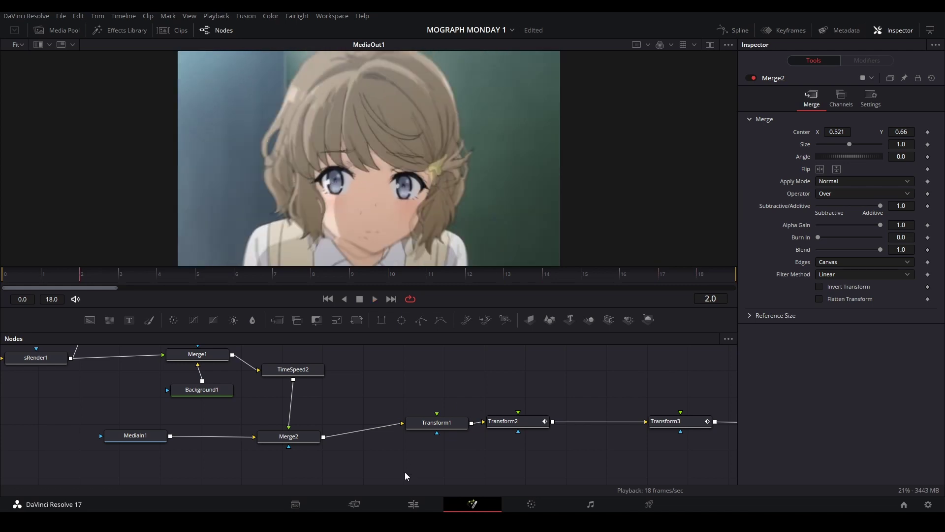
Reopen the ring's Fusion Composition clip from the edit timeline in Fusion and show Merge1 in the viewer
{"action": "left_click", "coordinate": [424, 504]}
{"action": "scroll", "coordinate": [443, 462], "scroll_direction": "down", "scroll_amount": 2}
{"action": "left_click_drag", "start_coordinate": [428, 350], "coordinate": [381, 360]}
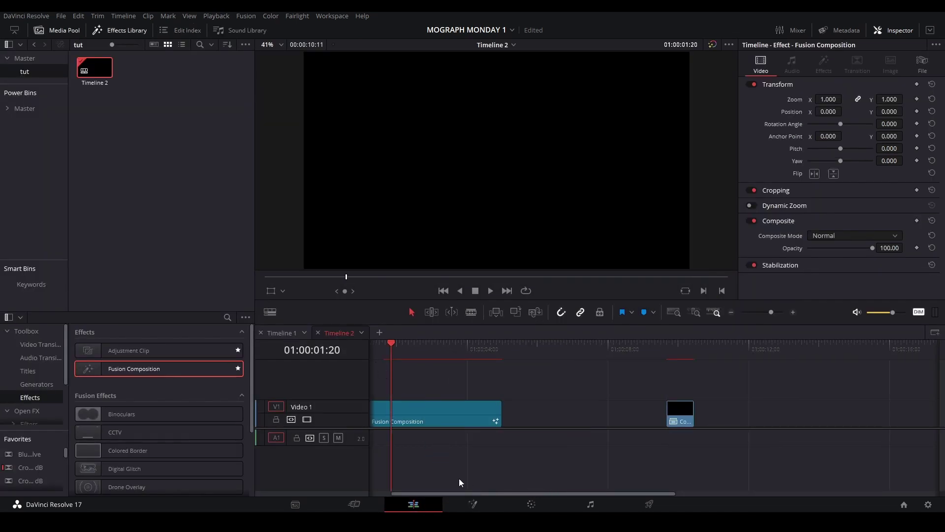
{"action": "left_click", "coordinate": [473, 503]}
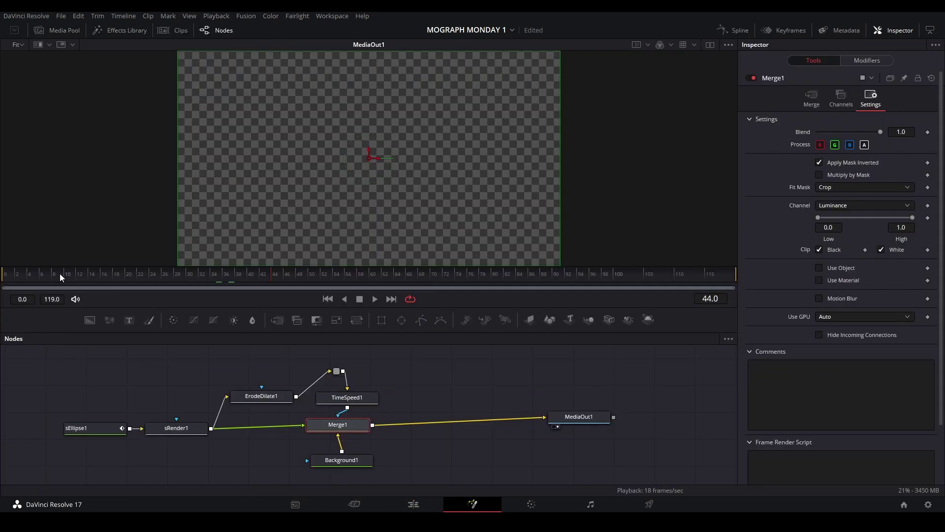
{"action": "left_click_drag", "start_coordinate": [348, 426], "coordinate": [353, 427]}
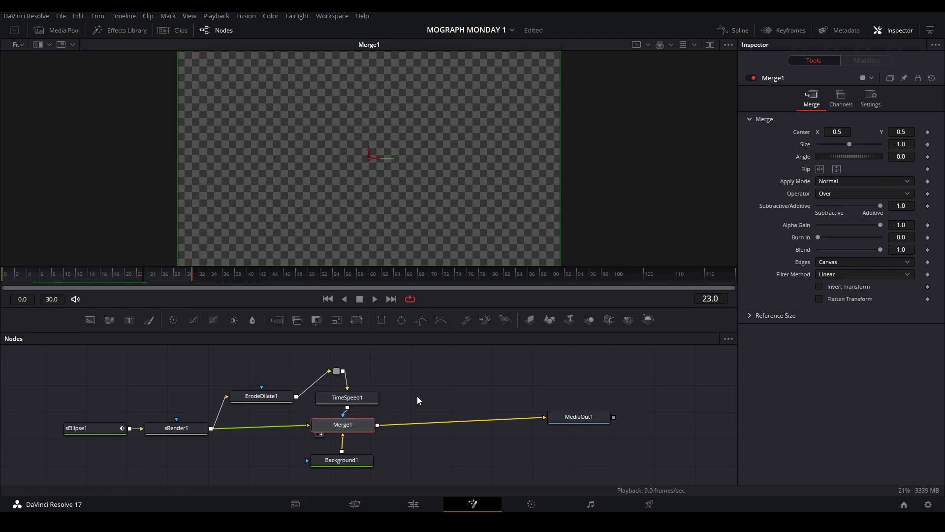
Add a Duplicate node after Merge1 and view its output at frame 8
{"action": "key", "text": "shift+space"}
{"action": "type", "text": "dupl"}
{"action": "key", "text": "Return"}
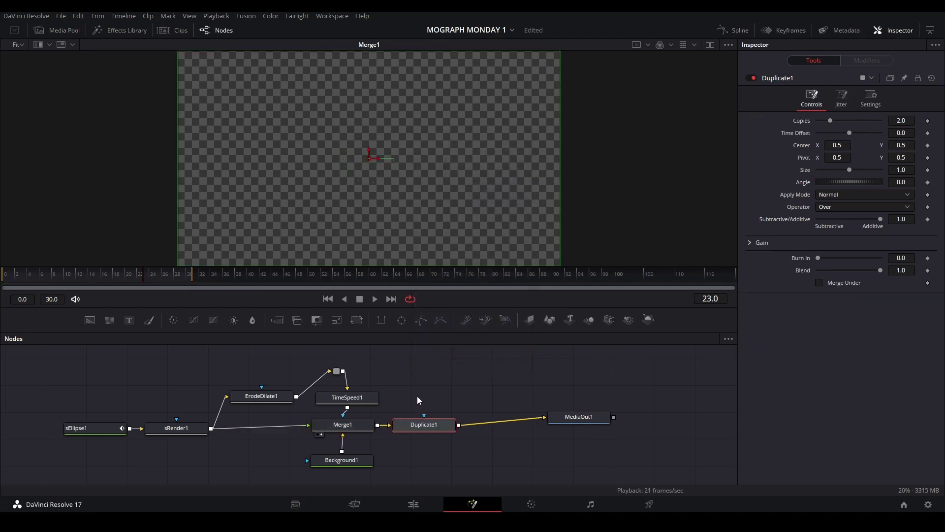
{"action": "left_click_drag", "start_coordinate": [83, 275], "coordinate": [52, 278]}
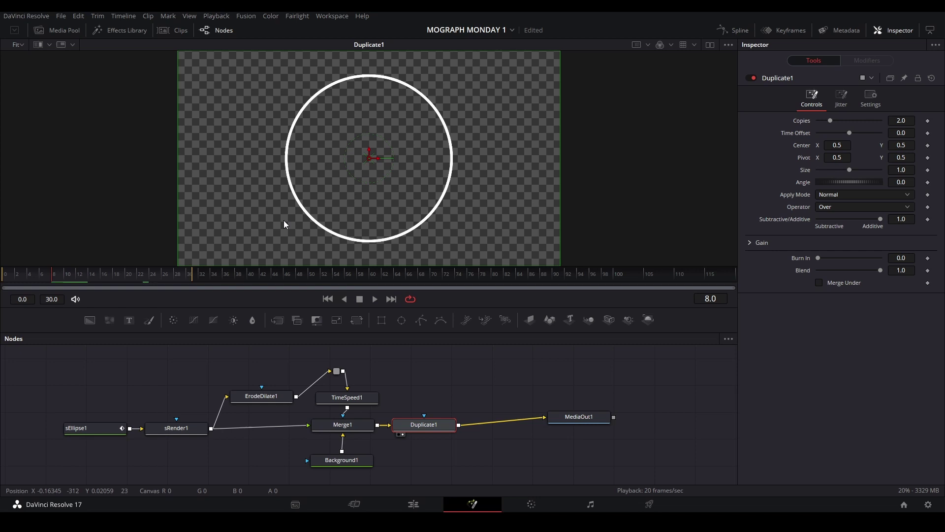
{"action": "left_click_drag", "start_coordinate": [423, 429], "coordinate": [425, 430]}
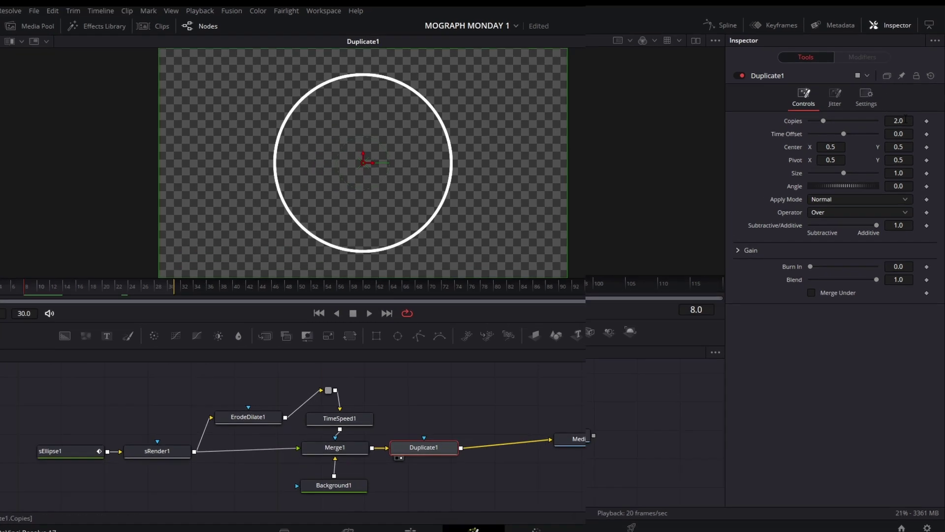
Set Duplicate1 to 10 copies with a Center X of 0.479, and preview the row of rings
{"action": "left_click", "coordinate": [901, 121]}
{"action": "type", "text": "10"}
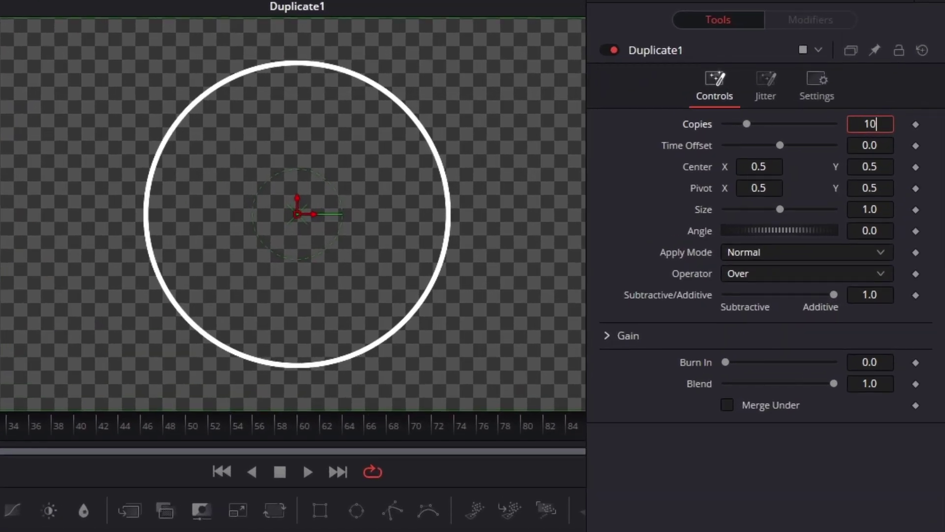
{"action": "key", "text": "Return"}
{"action": "left_click_drag", "start_coordinate": [774, 169], "coordinate": [674, 192]}
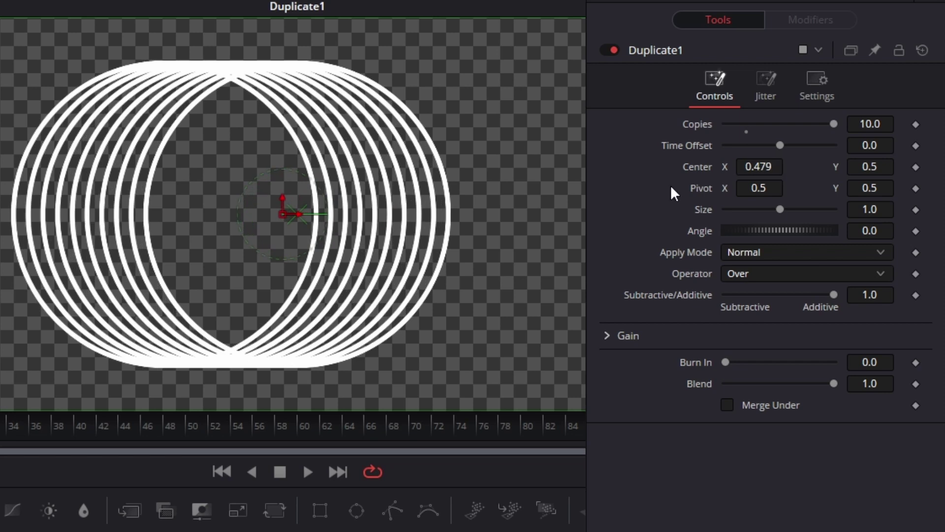
{"action": "left_click", "coordinate": [303, 461]}
{"action": "key", "text": "space"}
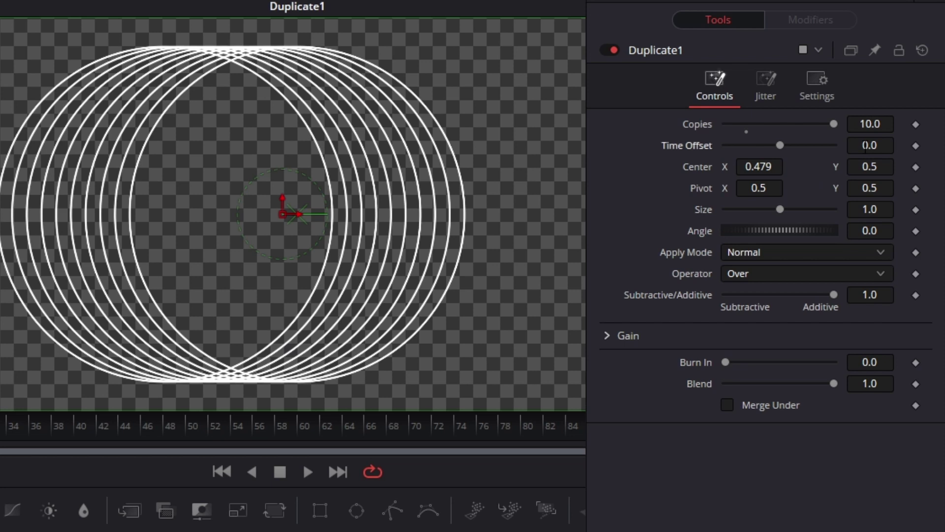
Set Duplicate1's Time Offset to -1 and play back the staggered rings
{"action": "left_click", "coordinate": [865, 146]}
{"action": "type", "text": "-1"}
{"action": "key", "text": "Return"}
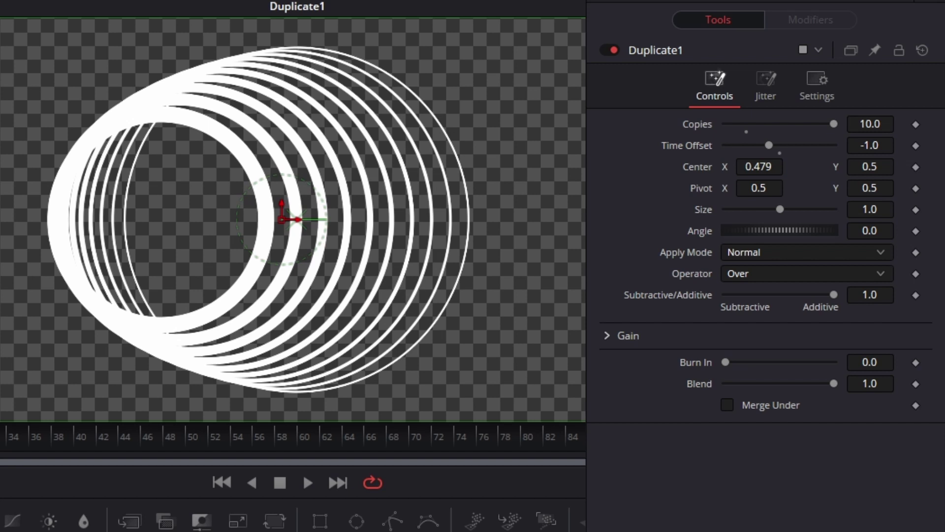
{"action": "key", "text": "space"}
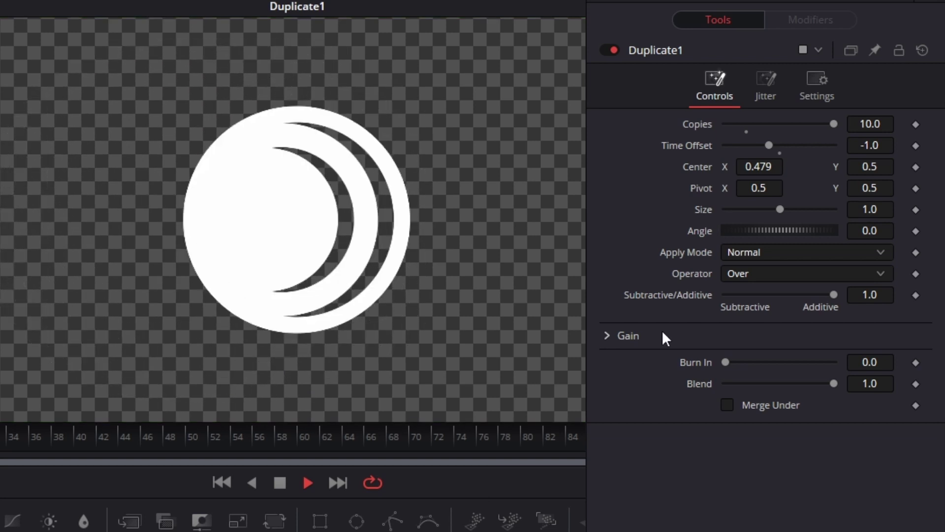
{"action": "key", "text": "space"}
Set Duplicate1's jitter Center X to 0.203 to scatter the rings horizontally, and preview the animation
{"action": "left_click", "coordinate": [766, 94]}
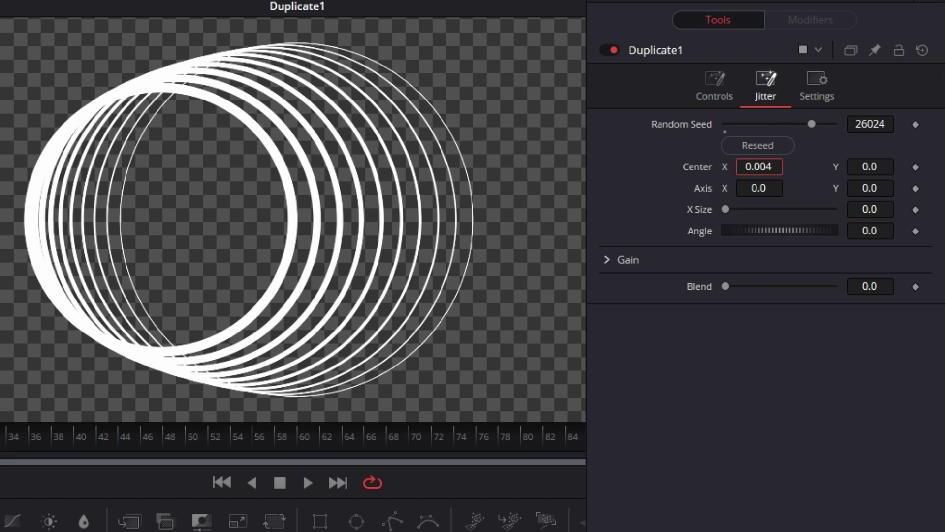
{"action": "left_click_drag", "start_coordinate": [759, 167], "coordinate": [826, 167]}
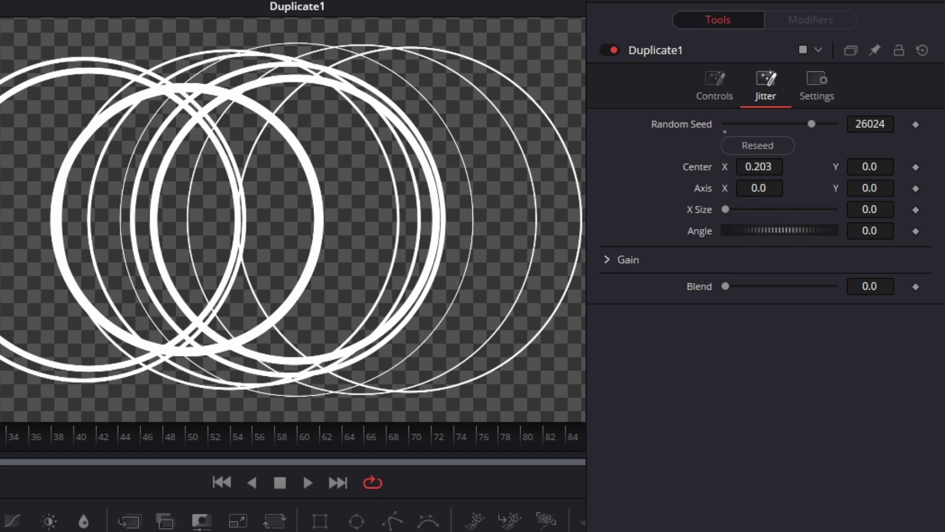
{"action": "key", "text": "space"}
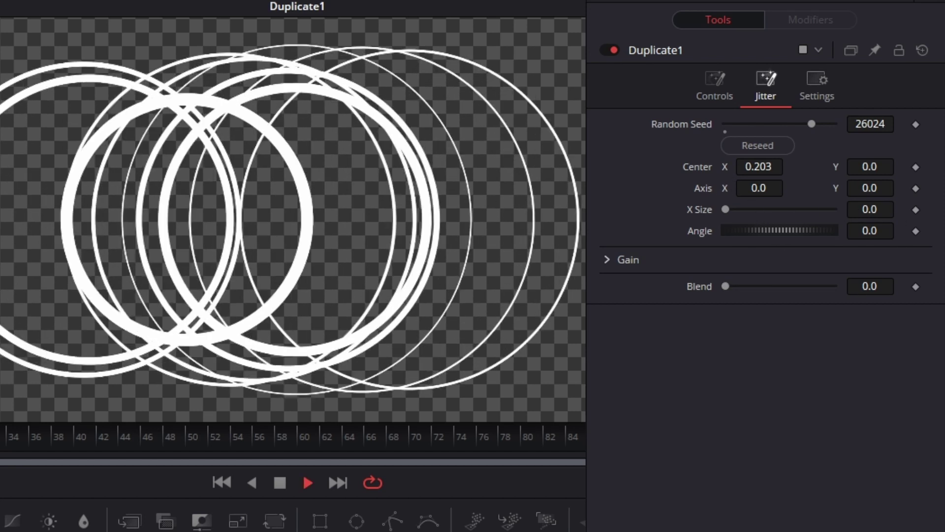
{"action": "key", "text": "space"}
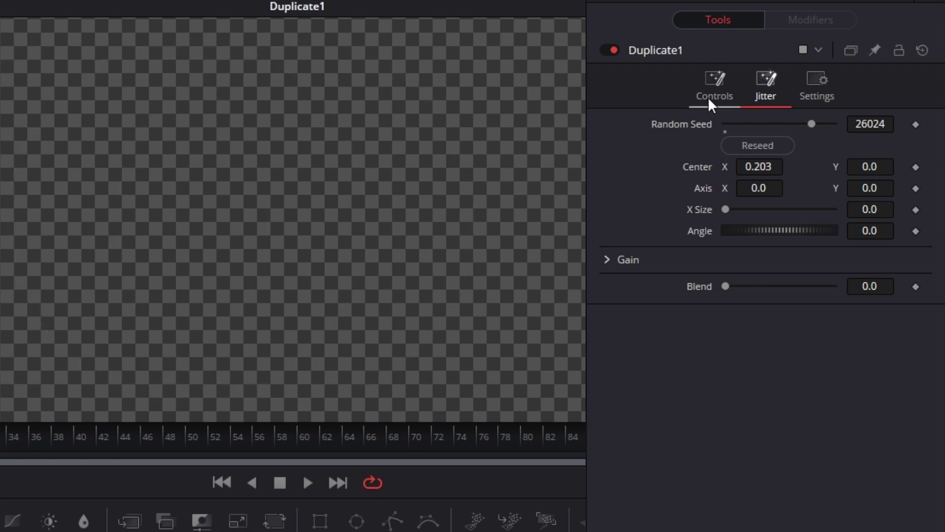
Reduce Duplicate1's Size to 0.73 so each copy shrinks progressively, and play back the animation
{"action": "left_click", "coordinate": [715, 89]}
{"action": "key", "text": "space"}
{"action": "key", "text": "space"}
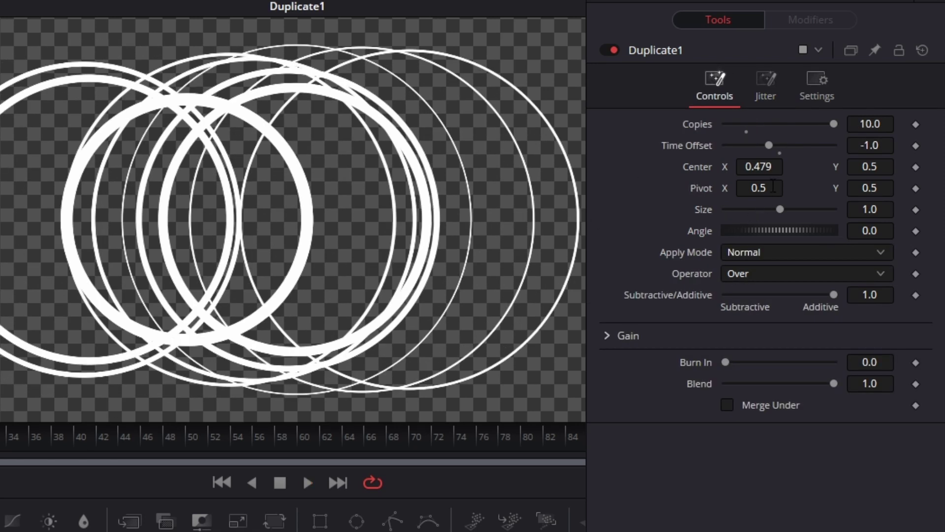
{"action": "left_click_drag", "start_coordinate": [780, 211], "coordinate": [766, 211]}
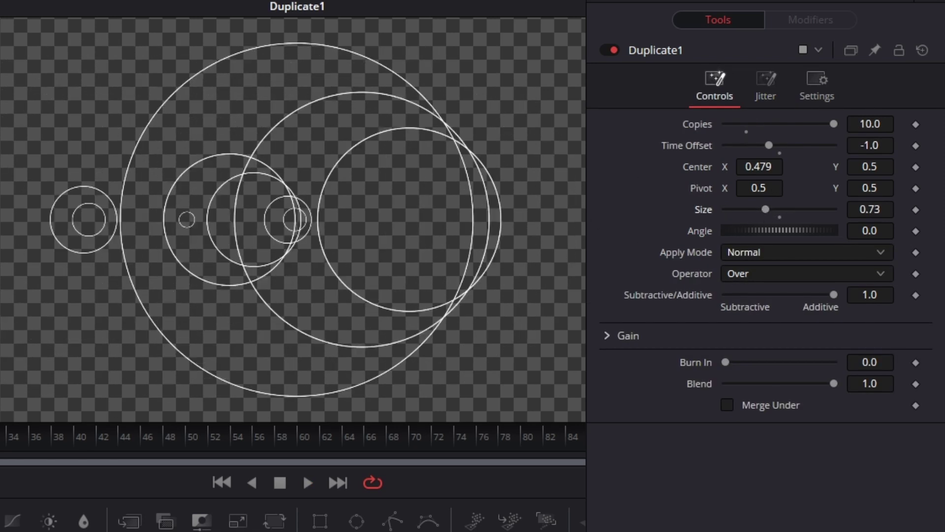
{"action": "key", "text": "space"}
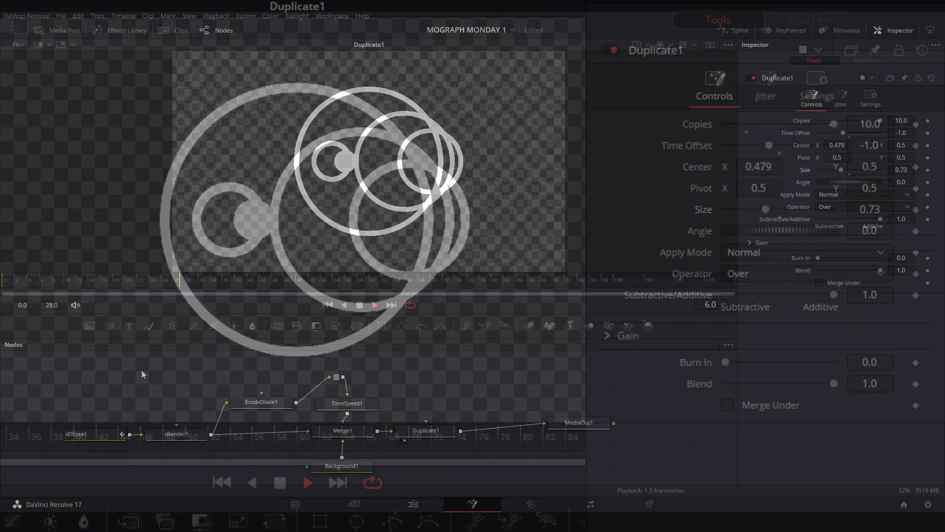